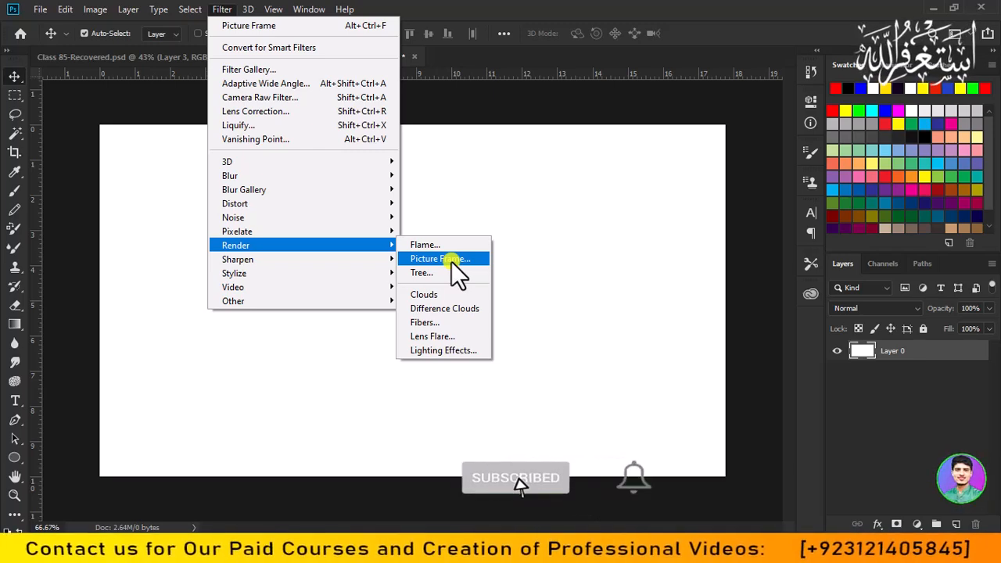
Start the Picture Frame render filter on Layer 0 and choose the Happy Vine frame style.
{"action": "left_click", "coordinate": [451, 260]}
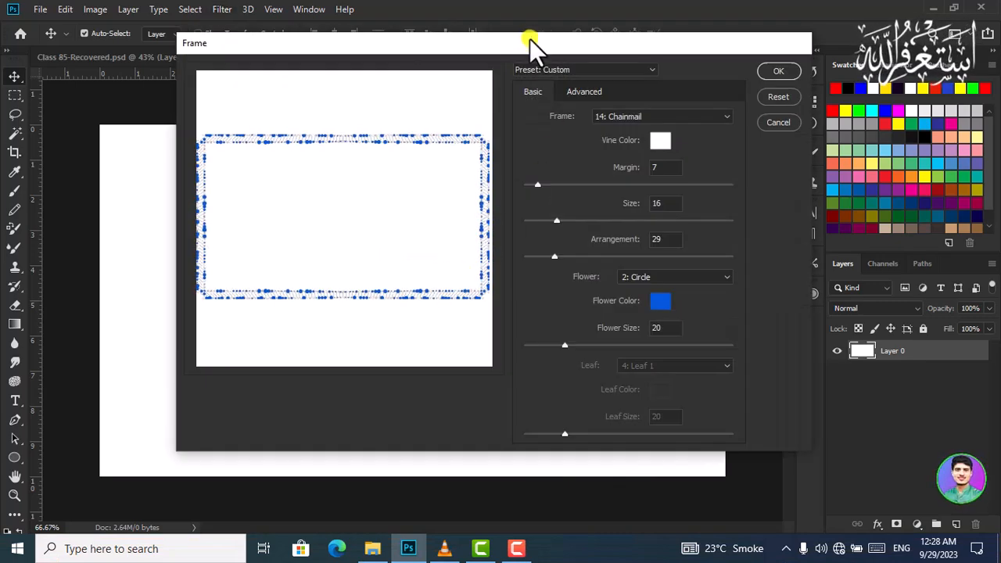
{"action": "left_click_drag", "start_coordinate": [534, 47], "coordinate": [646, 60]}
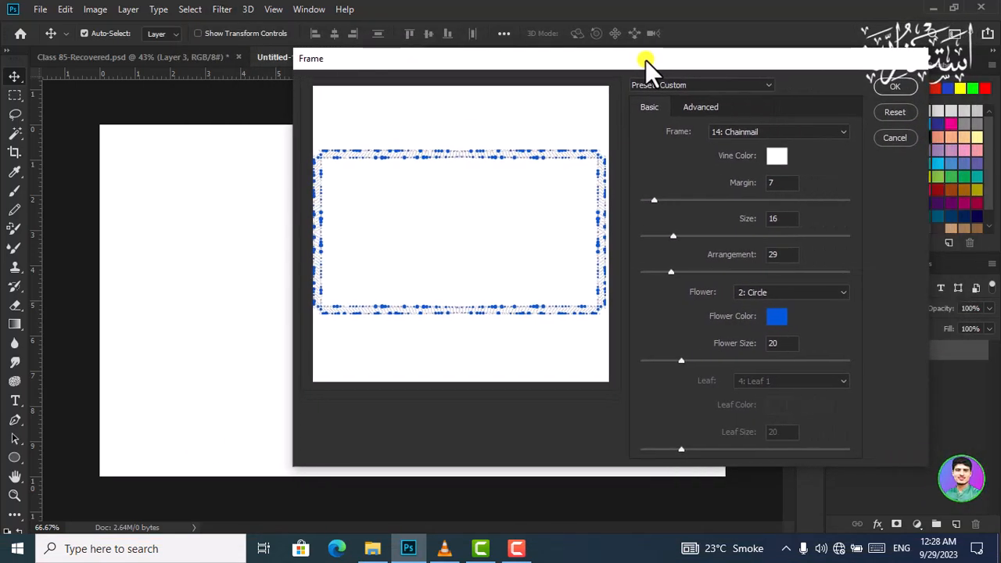
{"action": "left_click", "coordinate": [725, 88]}
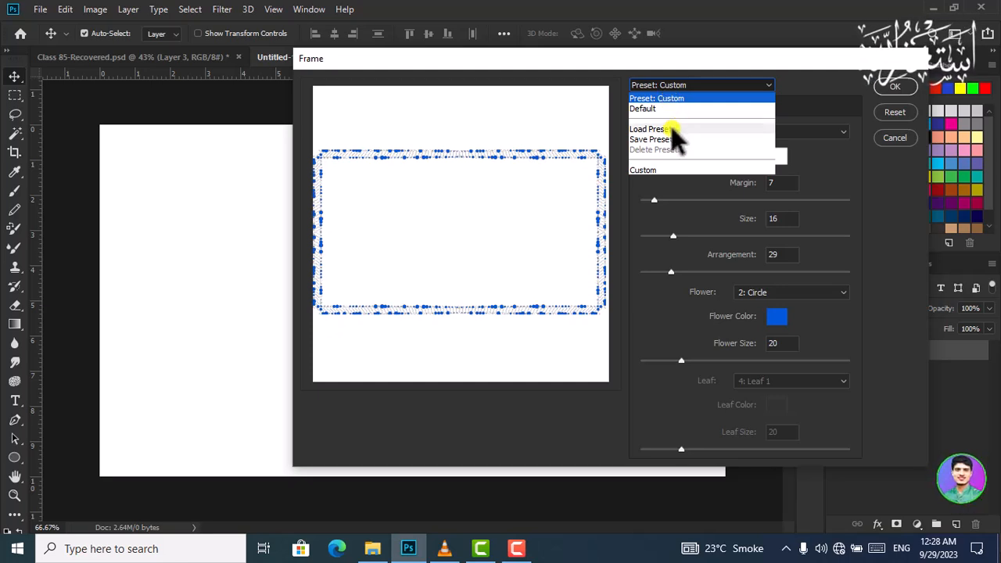
{"action": "left_click", "coordinate": [711, 83]}
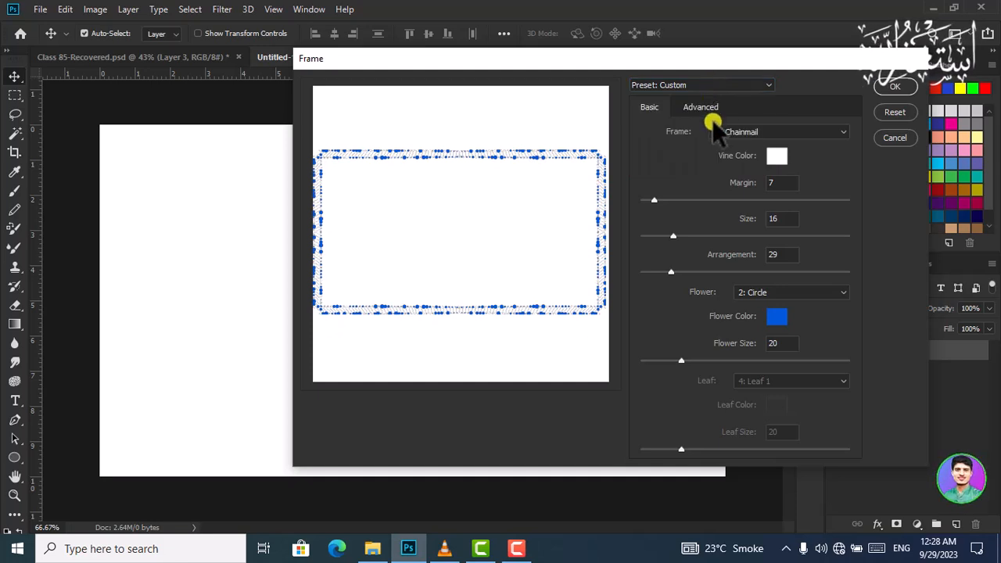
{"action": "left_click", "coordinate": [770, 133]}
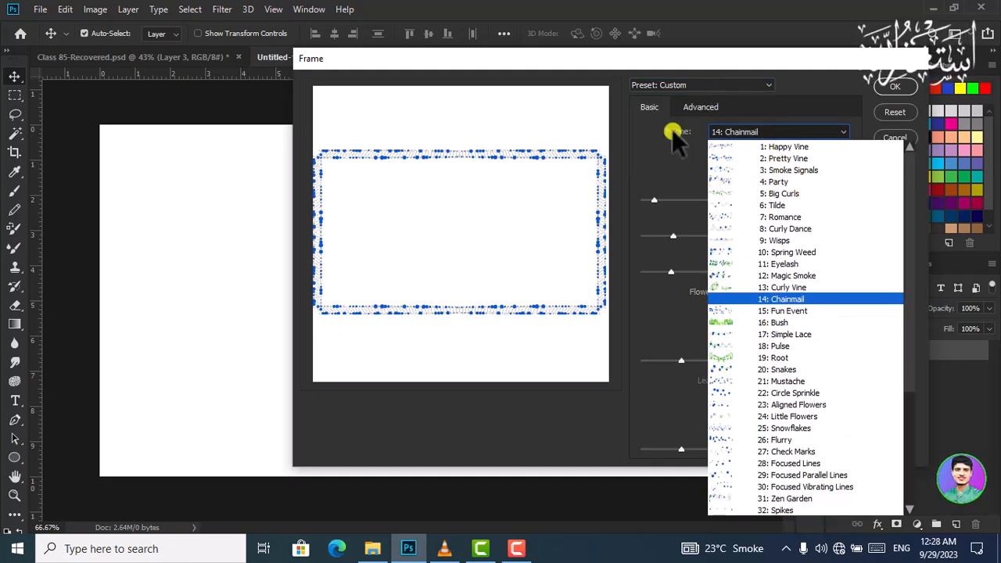
{"action": "left_click", "coordinate": [780, 148]}
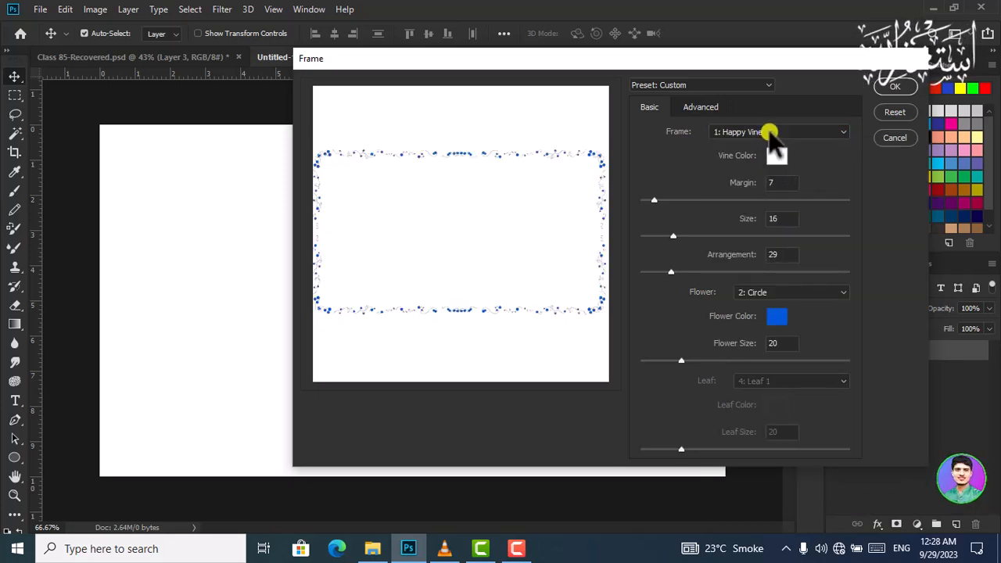
{"action": "left_click", "coordinate": [770, 133]}
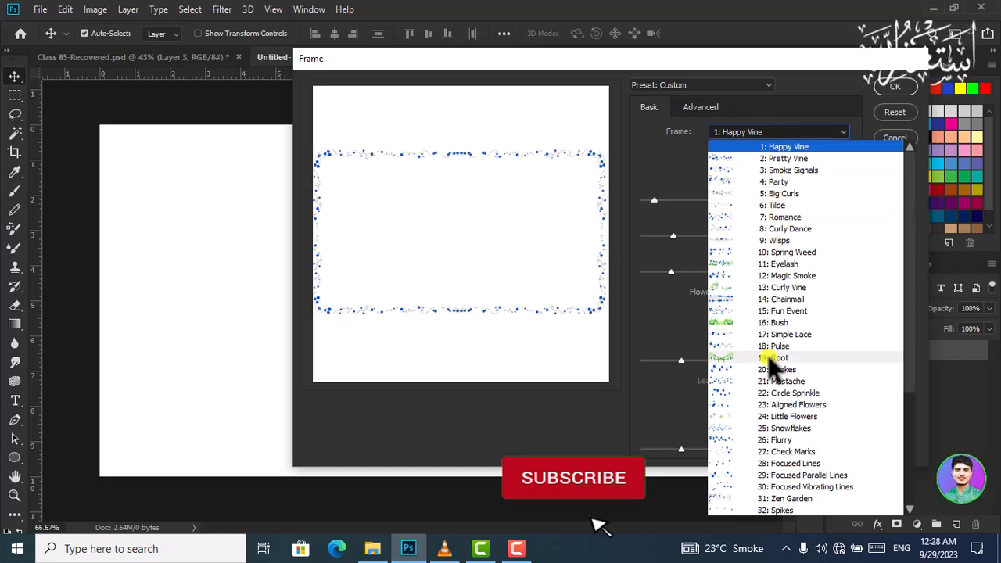
{"action": "left_click", "coordinate": [798, 146]}
Set the frame's vine color to pure blue (RGB 0, 0, 255).
{"action": "left_click", "coordinate": [777, 157]}
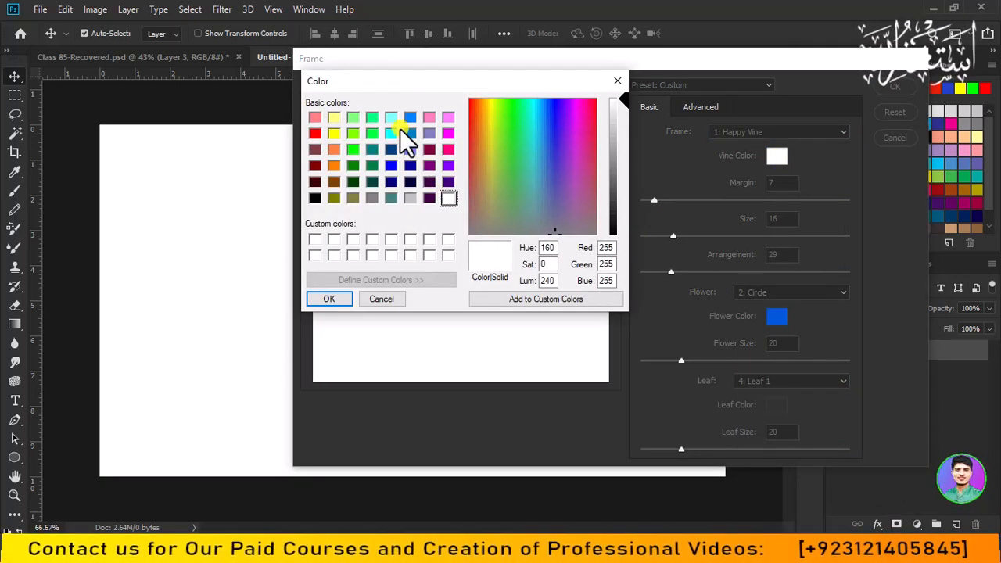
{"action": "left_click", "coordinate": [391, 164]}
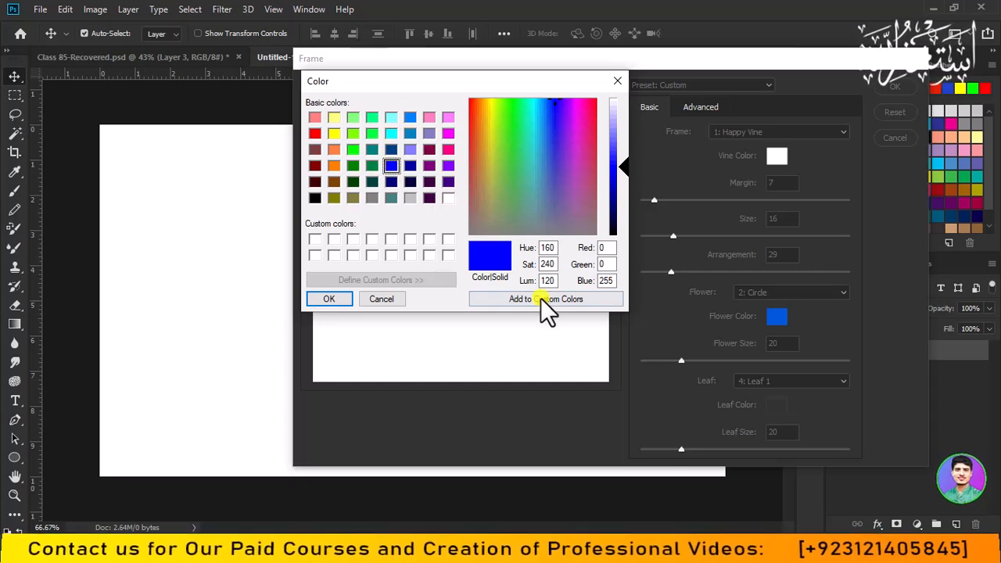
{"action": "left_click", "coordinate": [348, 298]}
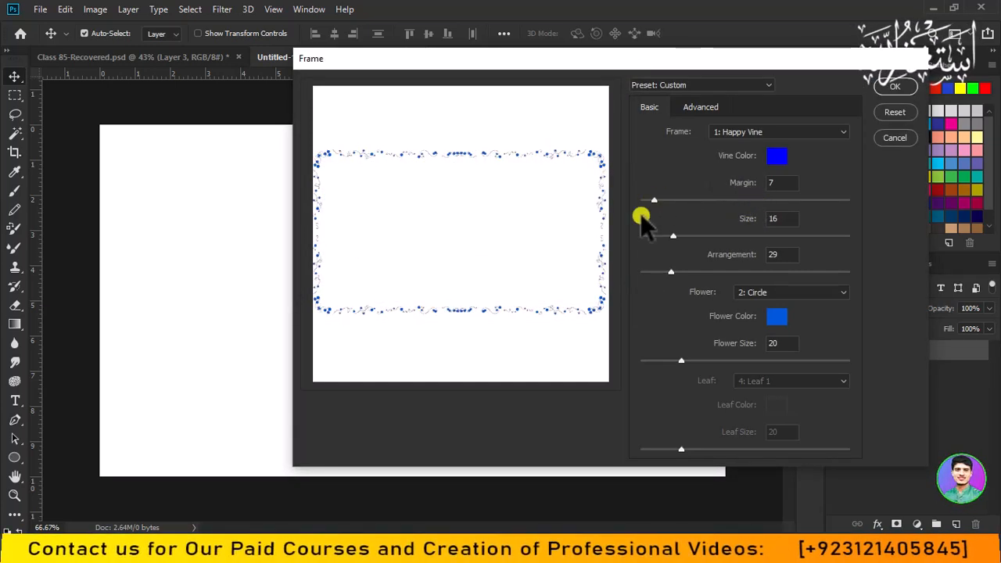
Adjust the vine frame's layout to margin 9, size 67 and arrangement 81.
{"action": "left_click_drag", "start_coordinate": [653, 202], "coordinate": [694, 204]}
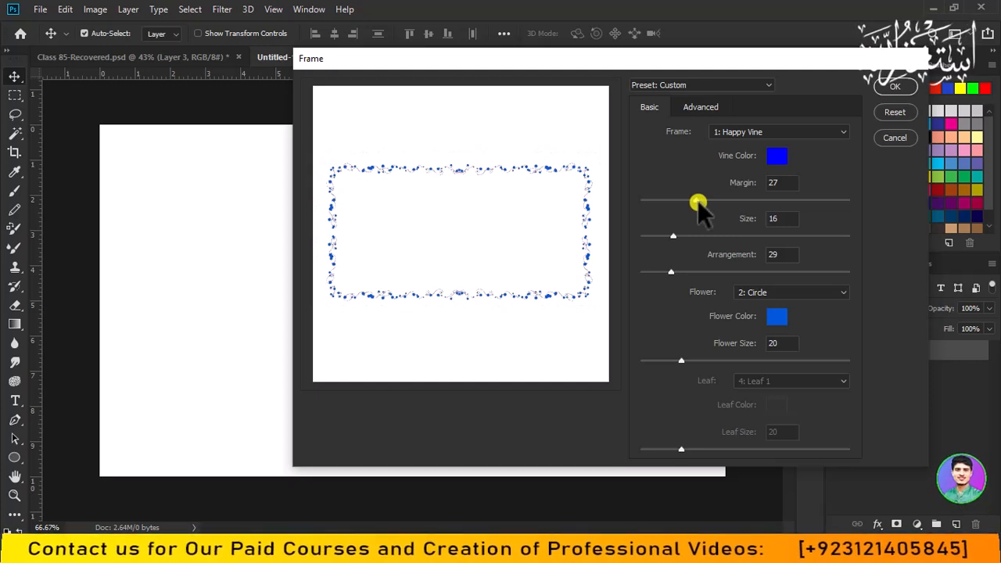
{"action": "left_click_drag", "start_coordinate": [698, 203], "coordinate": [658, 203]}
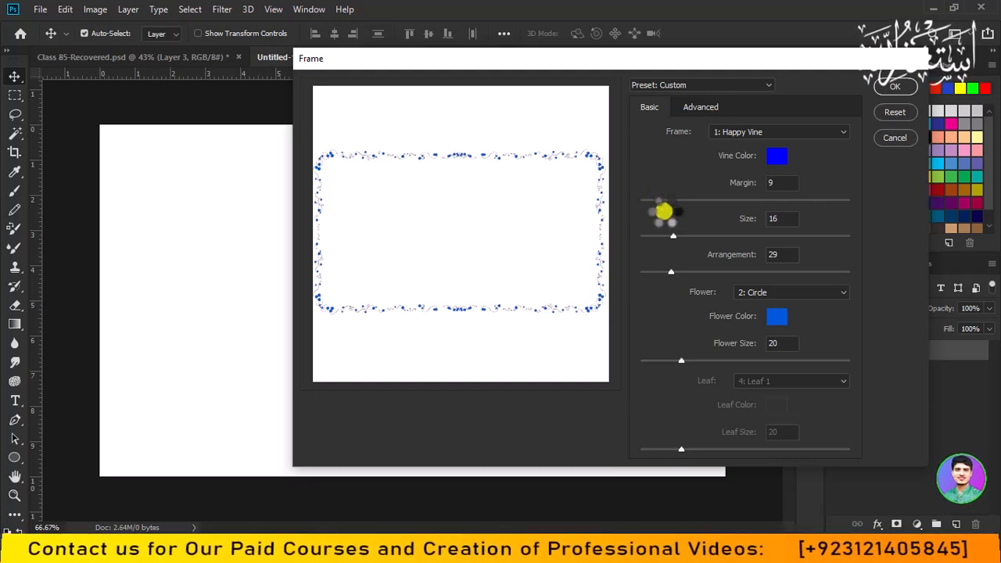
{"action": "left_click_drag", "start_coordinate": [671, 237], "coordinate": [776, 243]}
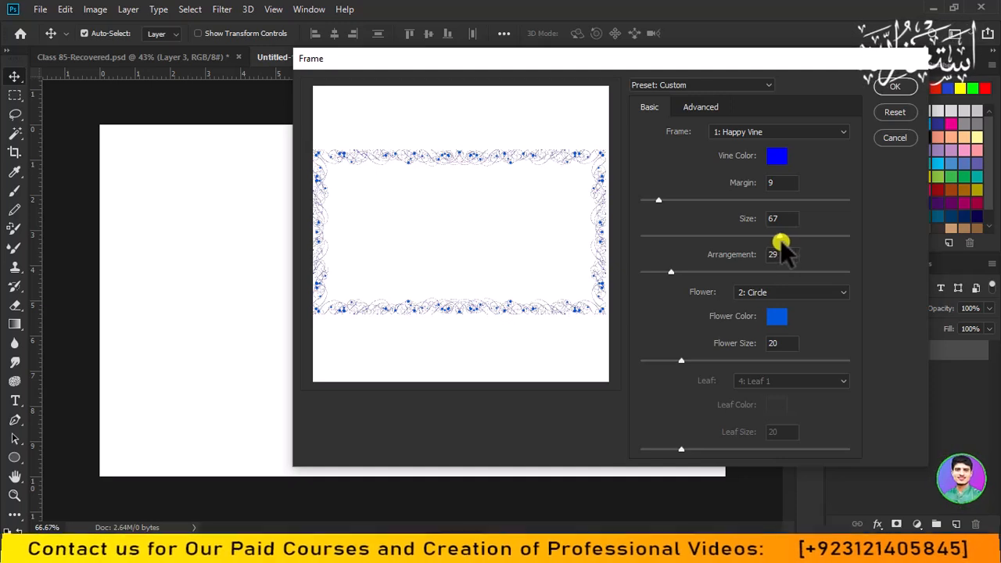
{"action": "left_click_drag", "start_coordinate": [670, 272], "coordinate": [724, 271]}
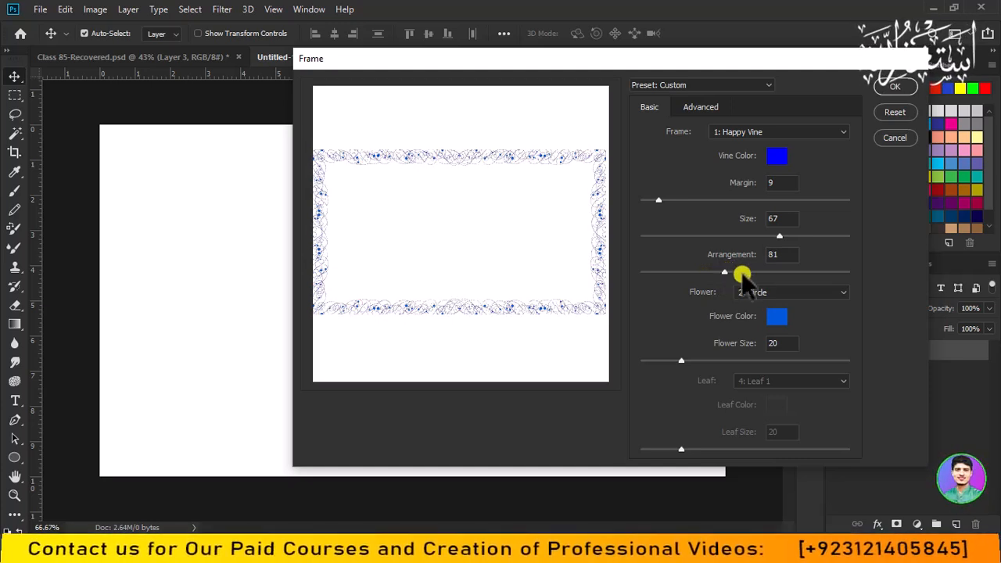
Choose Small Flower as the flower type decorating the vine frame.
{"action": "left_click", "coordinate": [791, 291]}
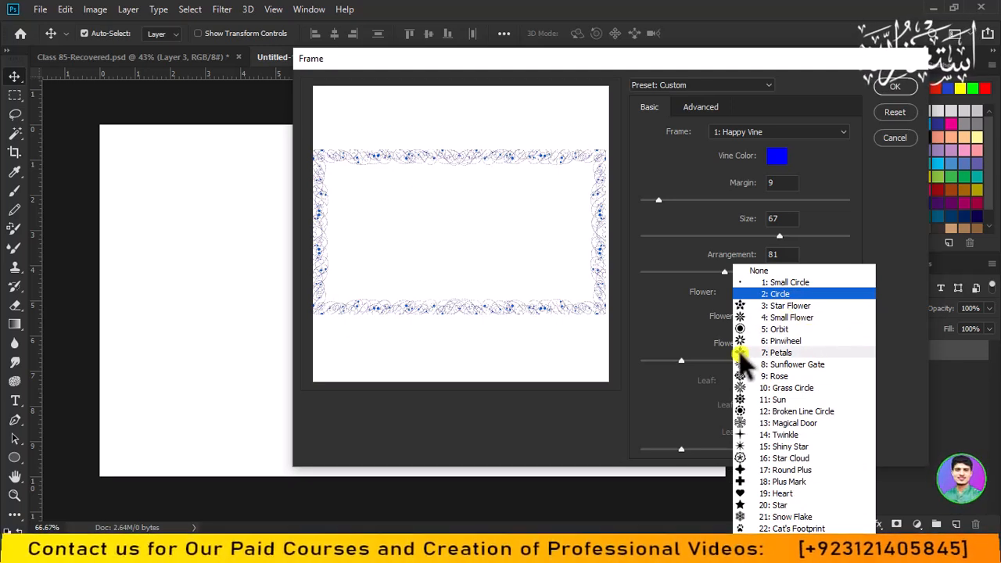
{"action": "left_click", "coordinate": [739, 329]}
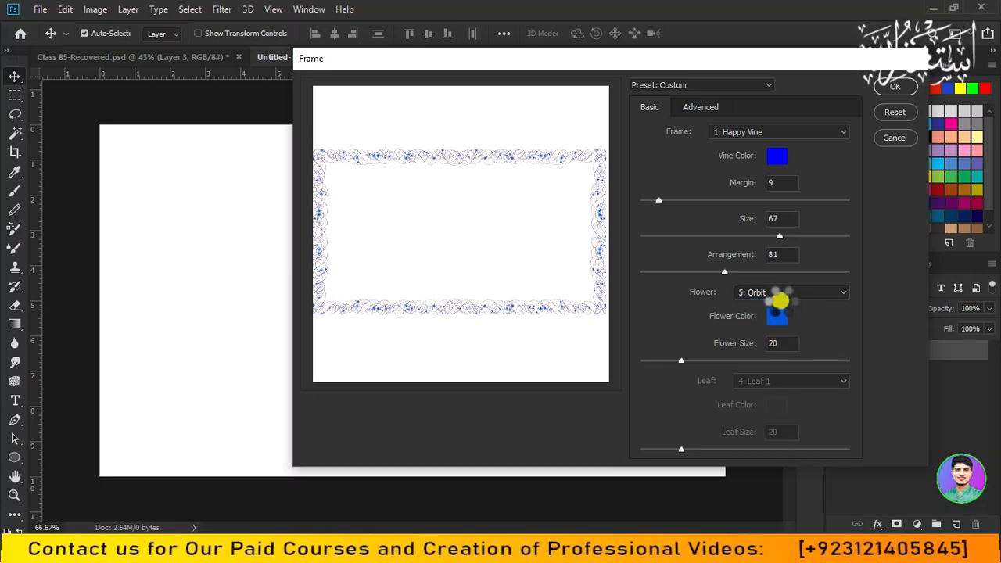
{"action": "left_click", "coordinate": [786, 293]}
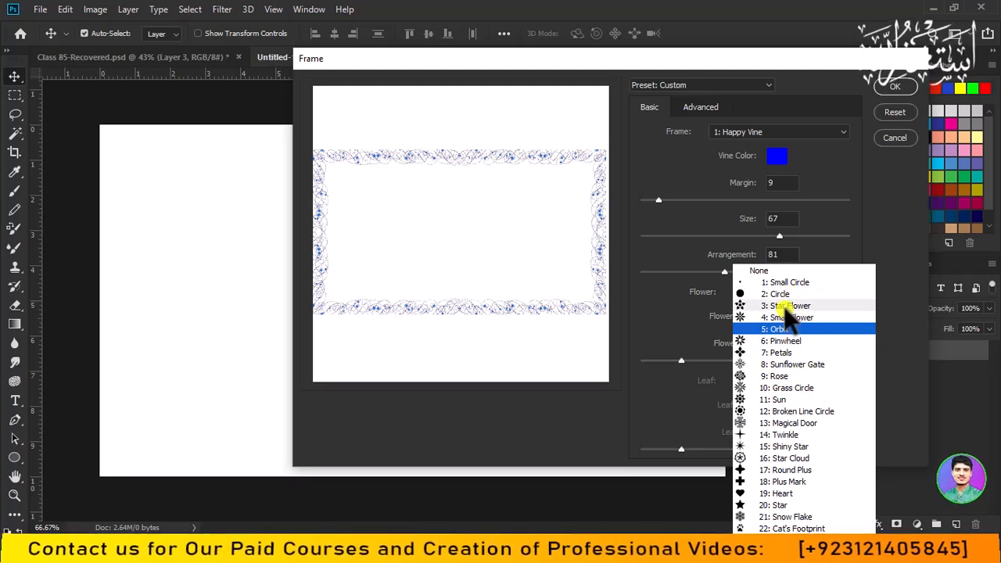
{"action": "left_click", "coordinate": [790, 317]}
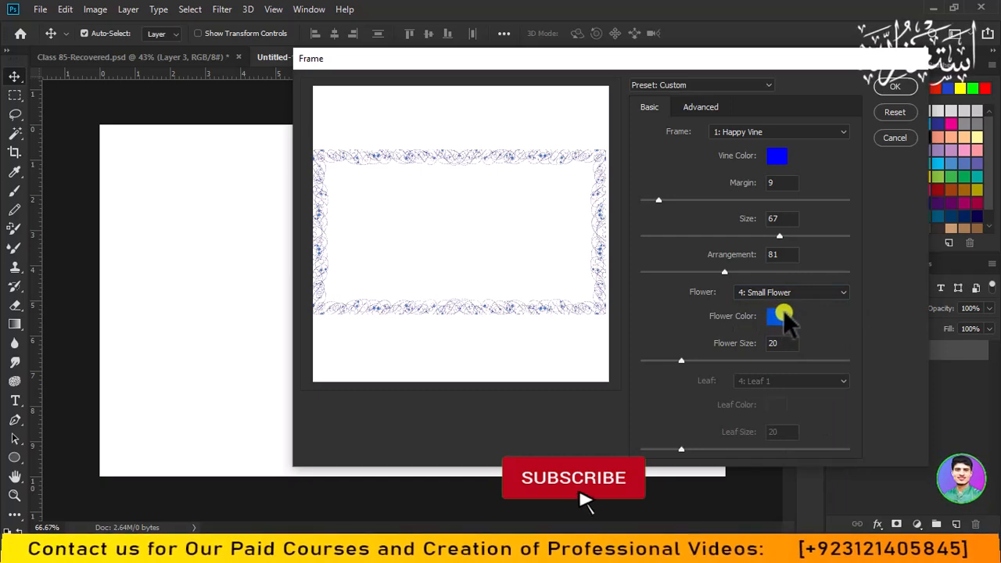
Make the frame's flowers pure red (RGB 255, 0, 0) at flower size 45 and apply the picture frame.
{"action": "left_click", "coordinate": [778, 317]}
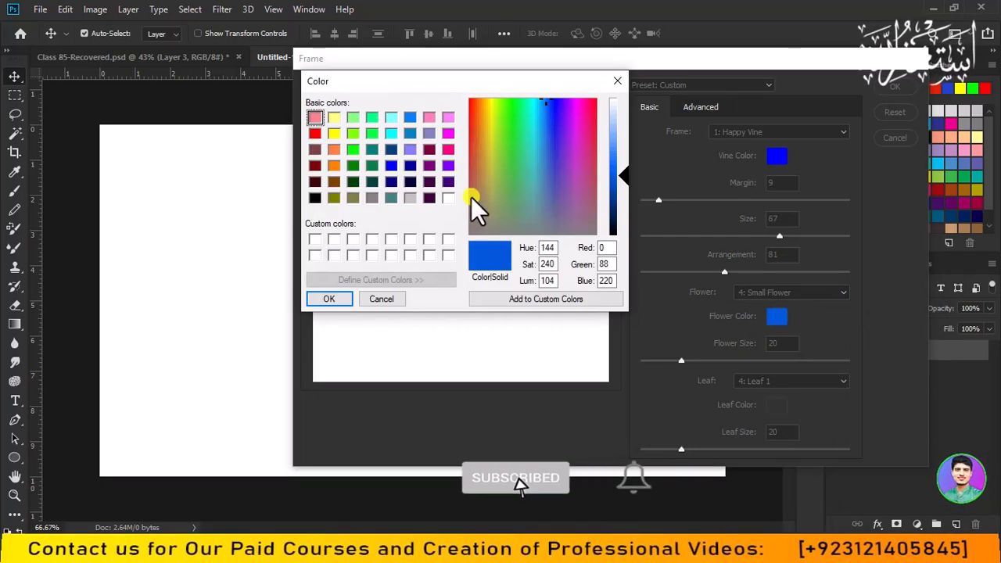
{"action": "left_click", "coordinate": [315, 133]}
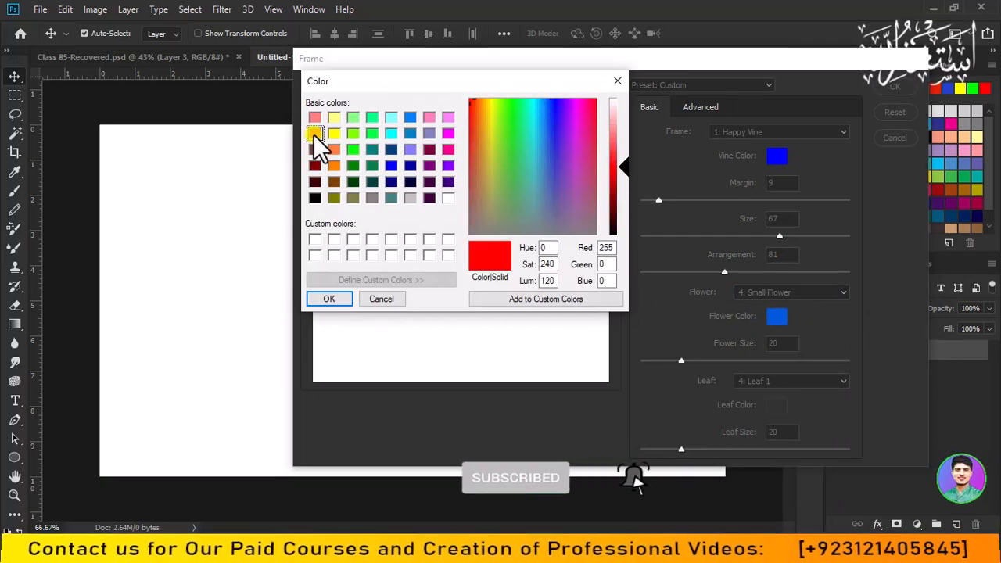
{"action": "left_click", "coordinate": [332, 301]}
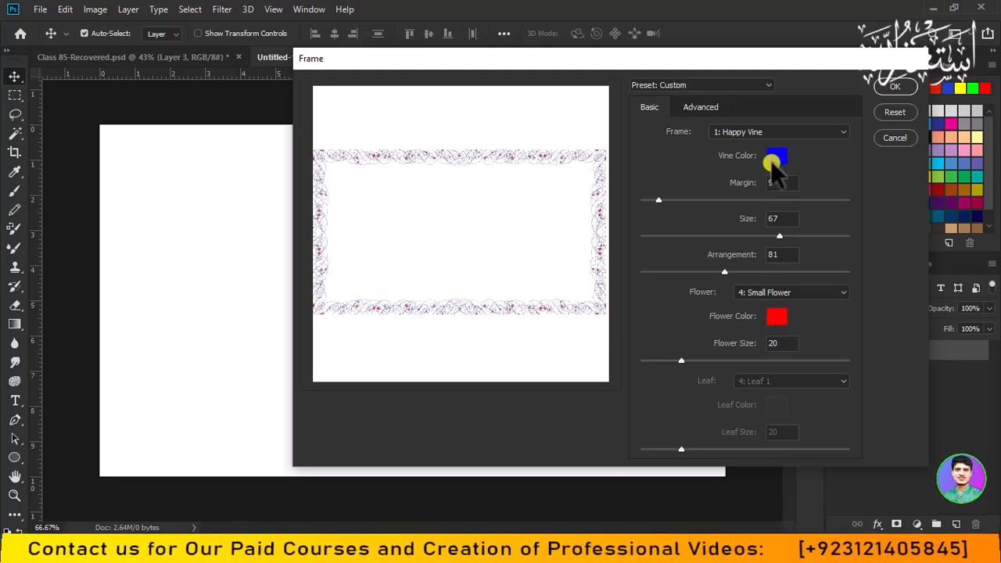
{"action": "left_click_drag", "start_coordinate": [680, 363], "coordinate": [735, 361]}
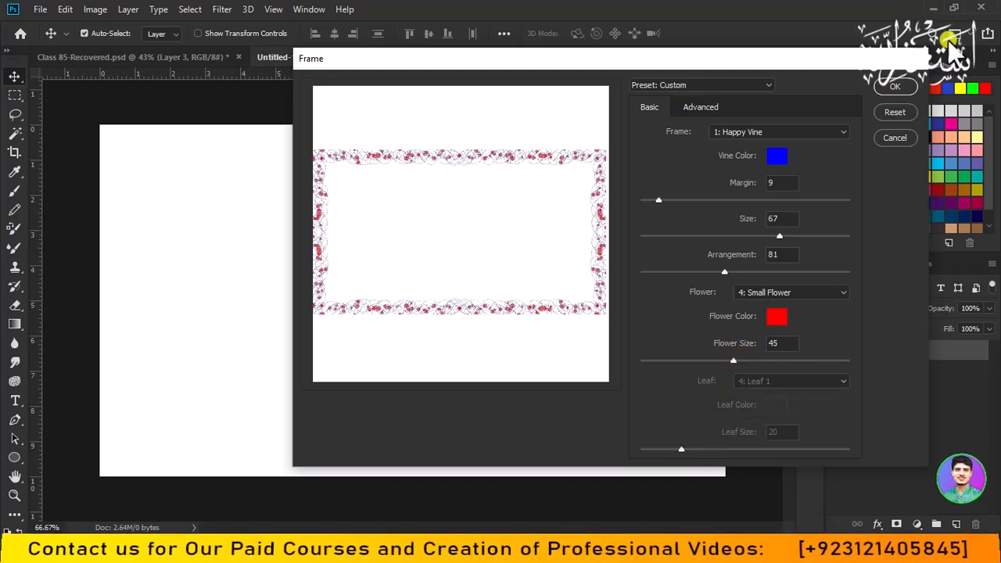
{"action": "left_click", "coordinate": [898, 87]}
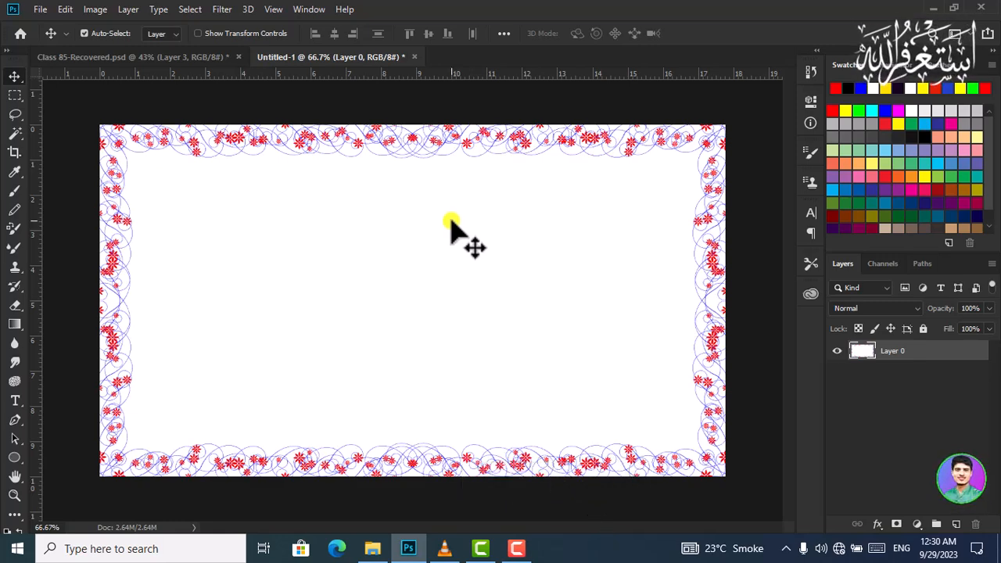
Inspect the rendered border, undoing and redoing the Picture Frame filter to compare the canvas with and without it.
{"action": "scroll", "coordinate": [703, 356], "scroll_direction": "down", "scroll_amount": 1}
{"action": "scroll", "coordinate": [602, 329], "scroll_direction": "down", "scroll_amount": 1}
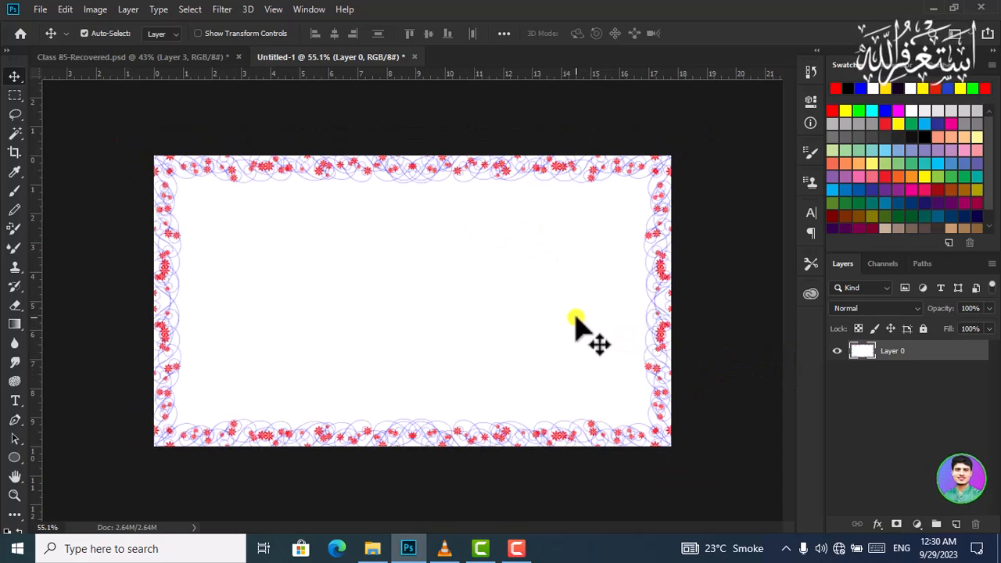
{"action": "scroll", "coordinate": [576, 319], "scroll_direction": "up", "scroll_amount": 2}
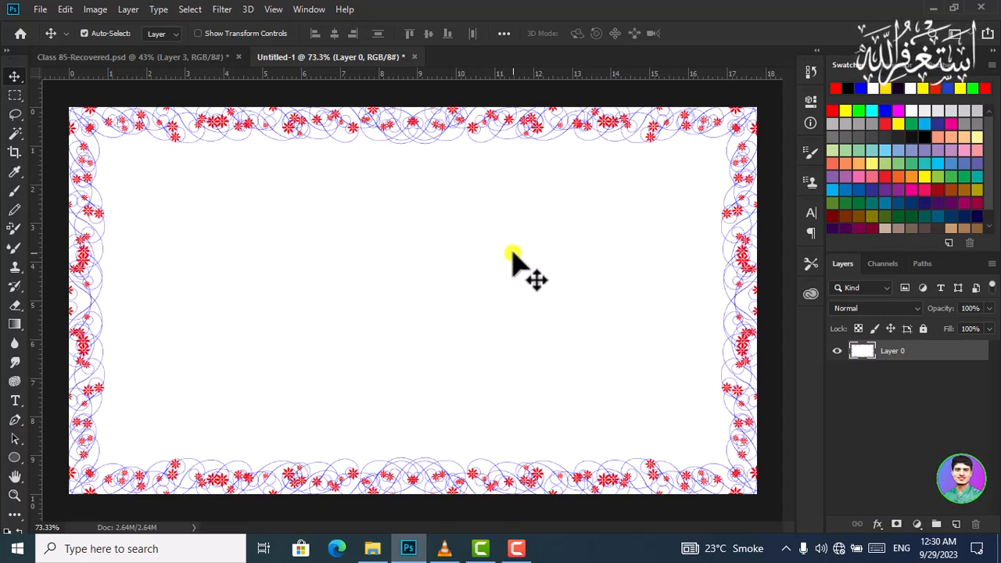
{"action": "key", "text": "ctrl+z"}
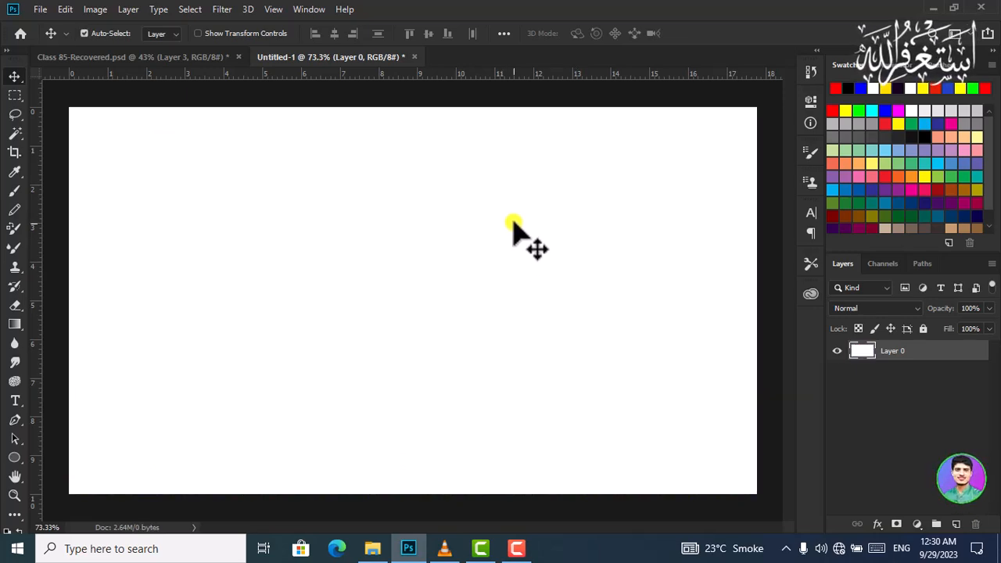
{"action": "key", "text": "ctrl+shift+z"}
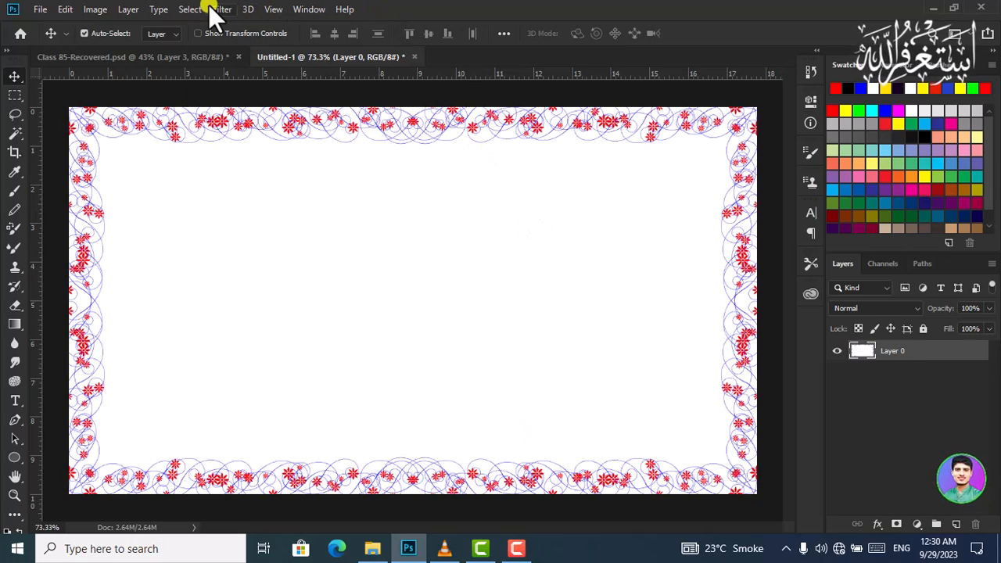
Start the Tree render filter on the framed layer and set the base tree type to Ficus Microcarpa.
{"action": "left_click", "coordinate": [246, 15]}
{"action": "left_click", "coordinate": [217, 11]}
{"action": "left_click", "coordinate": [219, 11]}
{"action": "mouse_move", "coordinate": [251, 227]}
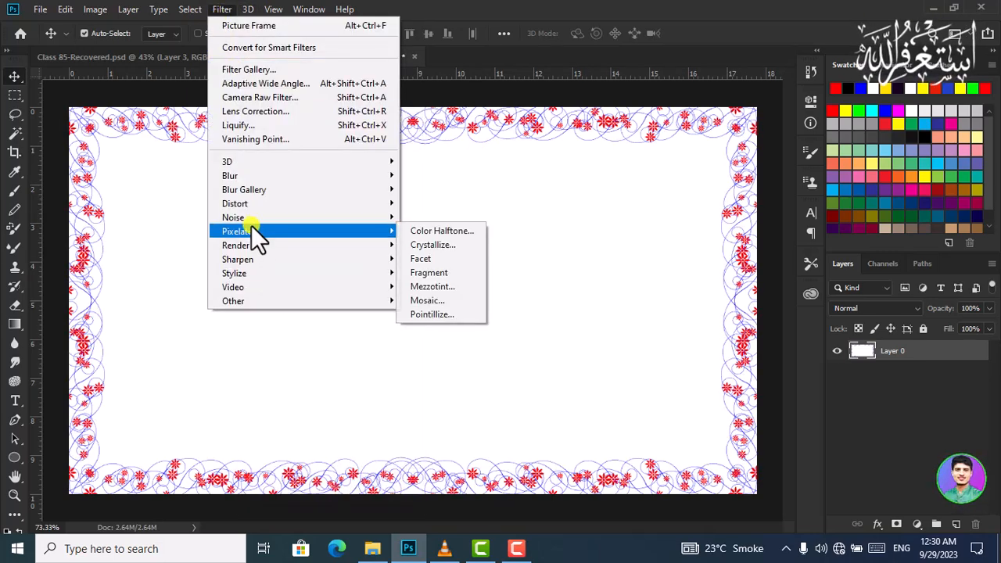
{"action": "mouse_move", "coordinate": [300, 247]}
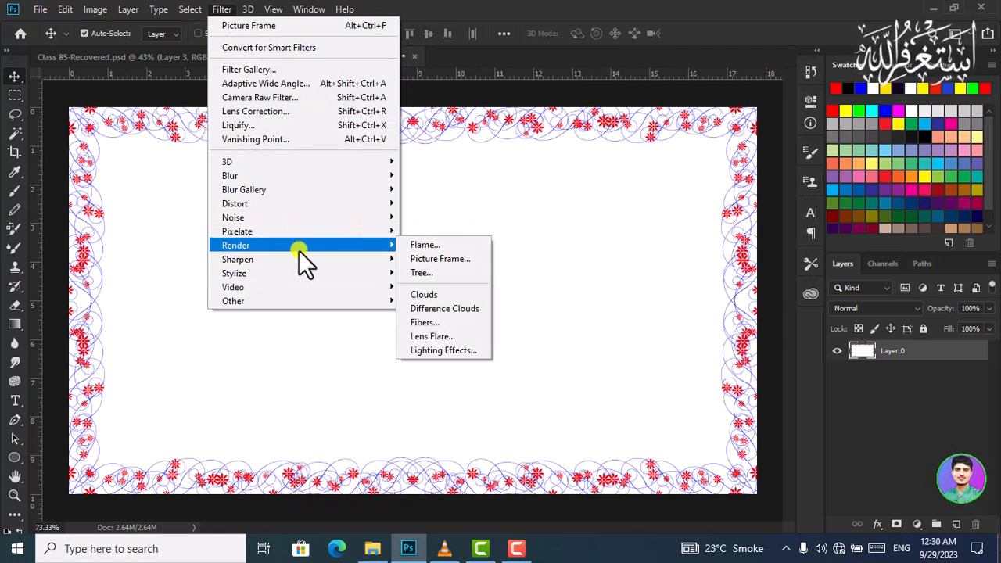
{"action": "left_click", "coordinate": [425, 269]}
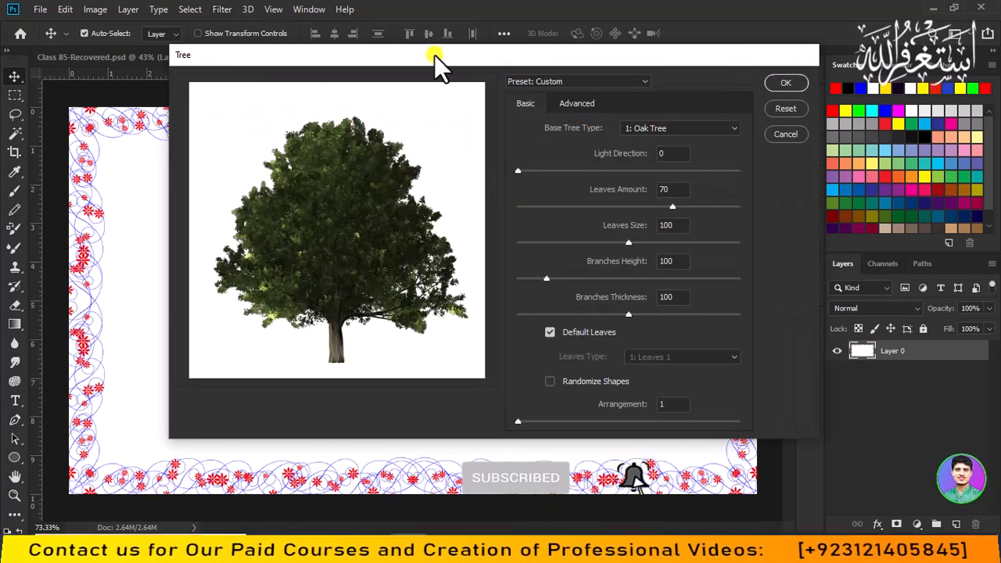
{"action": "left_click_drag", "start_coordinate": [438, 48], "coordinate": [501, 51]}
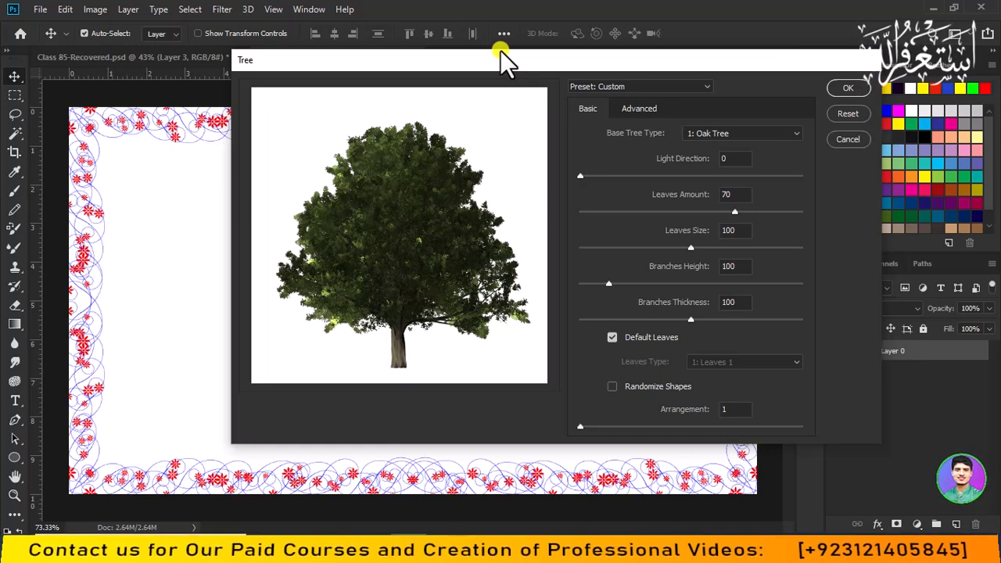
{"action": "left_click_drag", "start_coordinate": [577, 55], "coordinate": [541, 45]}
{"action": "left_click", "coordinate": [718, 122]}
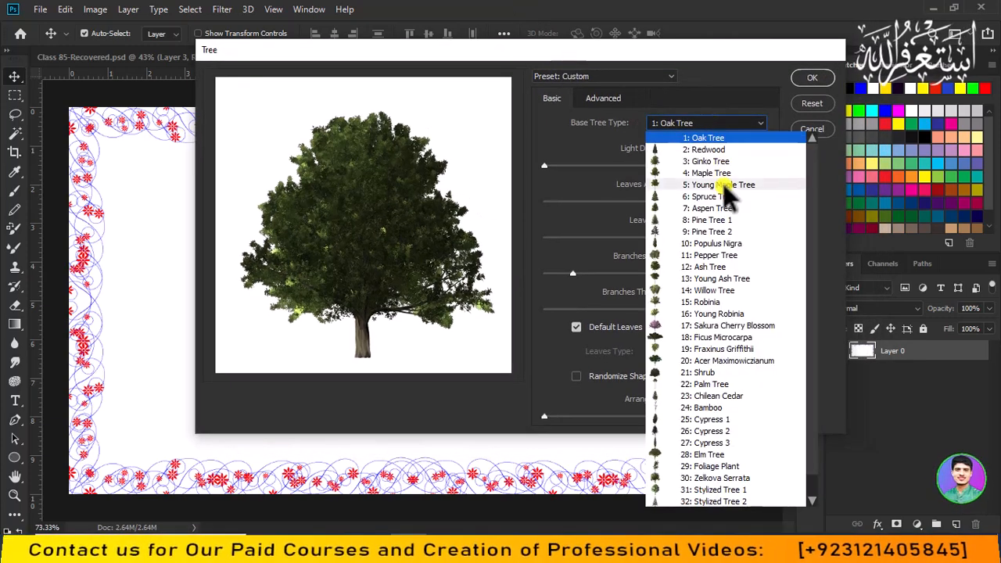
{"action": "scroll", "coordinate": [708, 270], "scroll_direction": "down", "scroll_amount": 1}
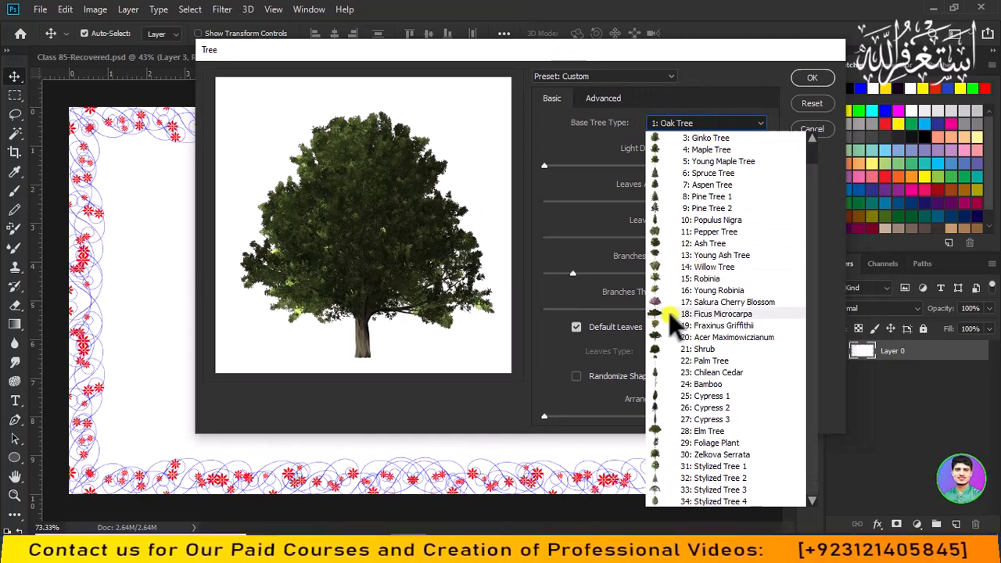
{"action": "left_click", "coordinate": [668, 313]}
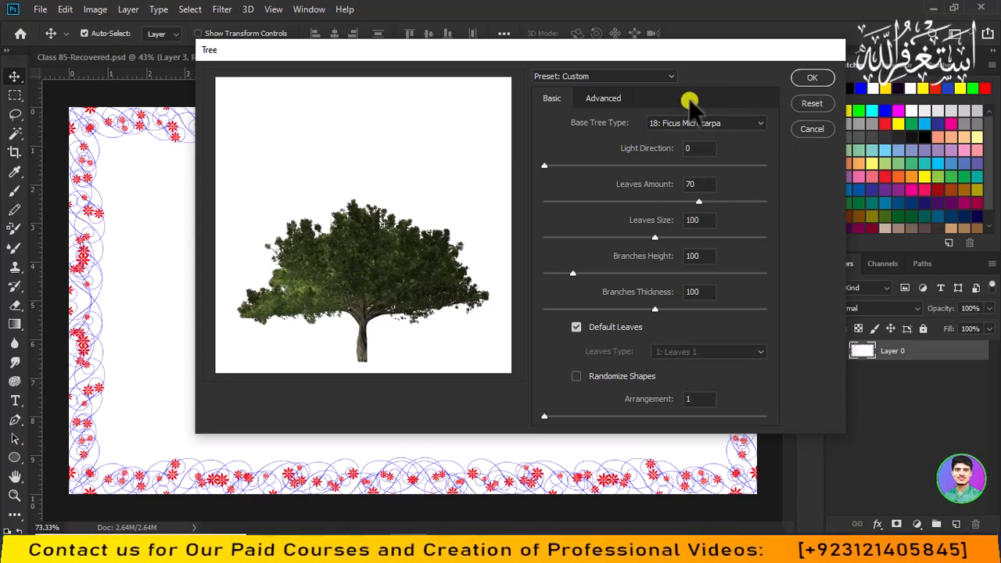
Change the base tree type to Sakura Cherry Blossom and set its light direction to 14.
{"action": "left_click", "coordinate": [735, 123]}
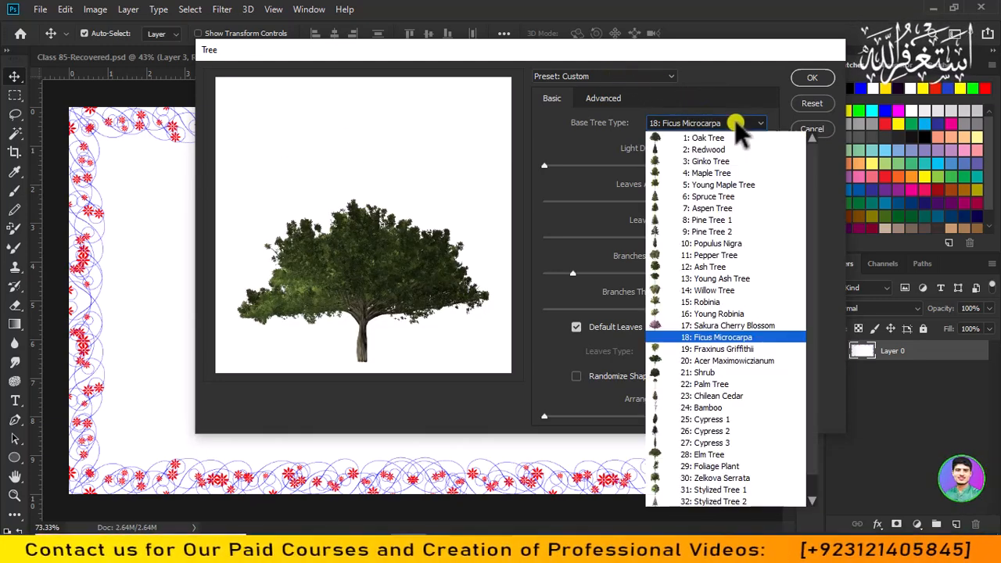
{"action": "left_click", "coordinate": [721, 325]}
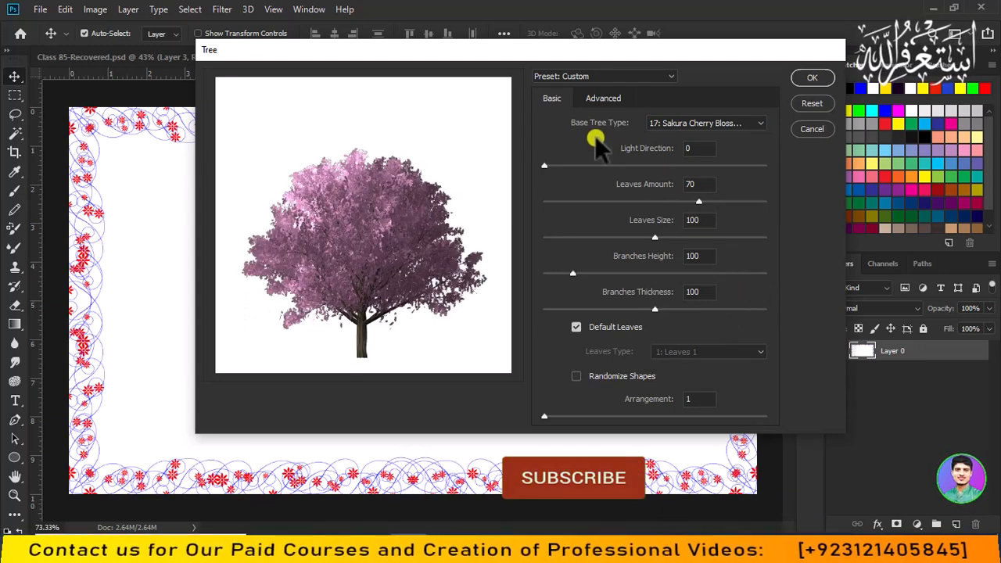
{"action": "left_click_drag", "start_coordinate": [544, 167], "coordinate": [586, 166]}
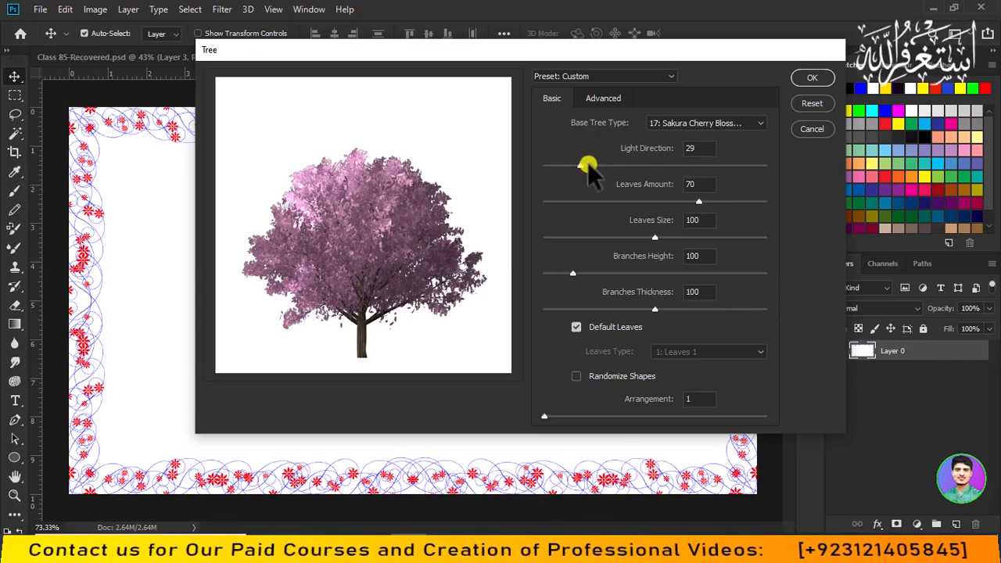
{"action": "left_click_drag", "start_coordinate": [576, 167], "coordinate": [562, 168]}
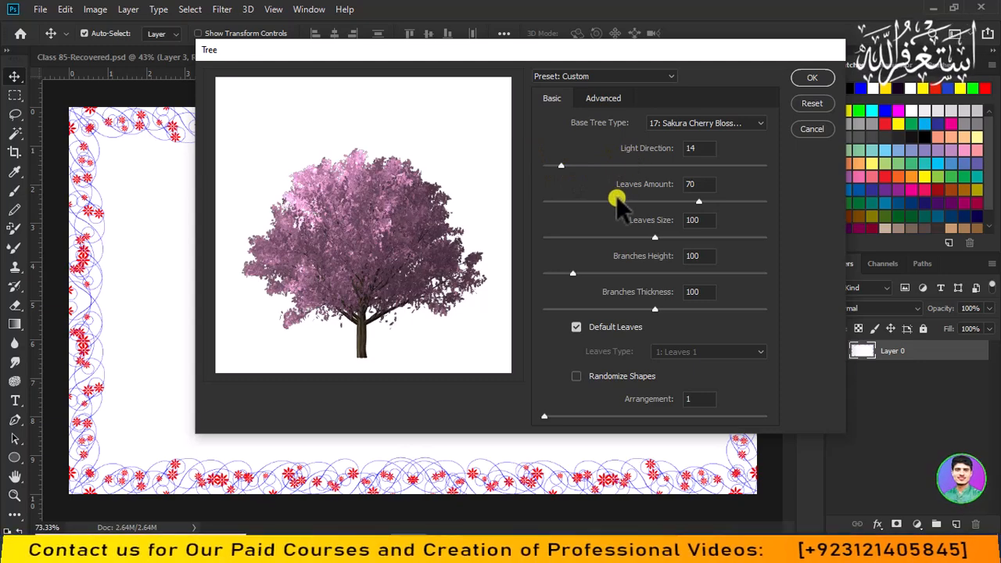
Set the tree's leaves amount to 58 and keep Randomize Shapes turned off.
{"action": "left_click_drag", "start_coordinate": [698, 207], "coordinate": [631, 207]}
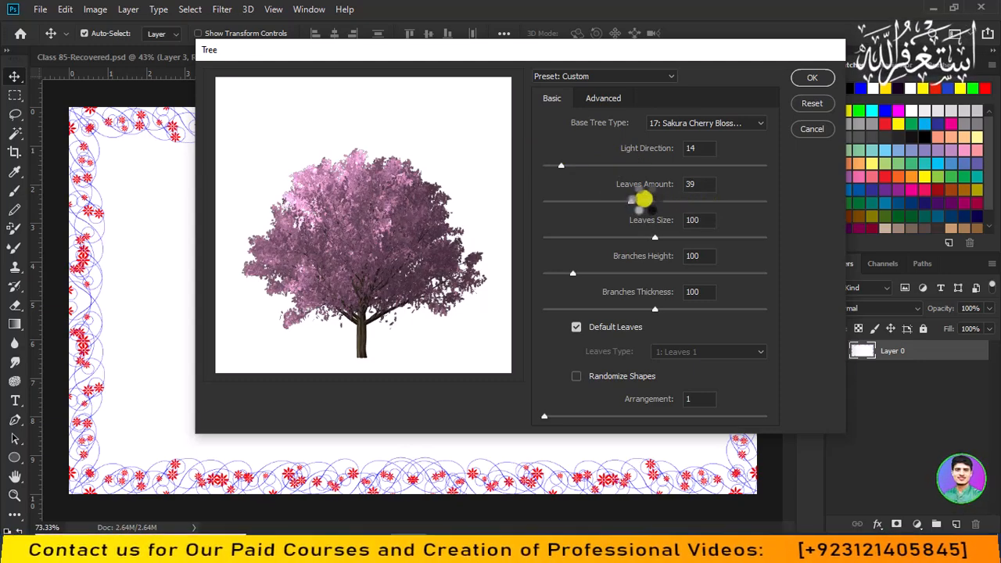
{"action": "left_click_drag", "start_coordinate": [638, 205], "coordinate": [765, 207]}
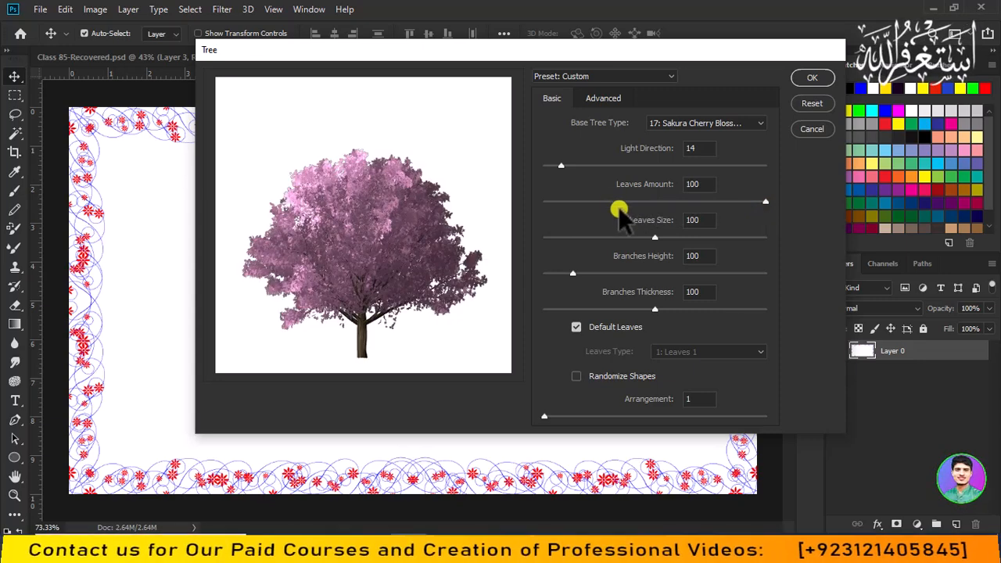
{"action": "left_click_drag", "start_coordinate": [762, 202], "coordinate": [681, 203]}
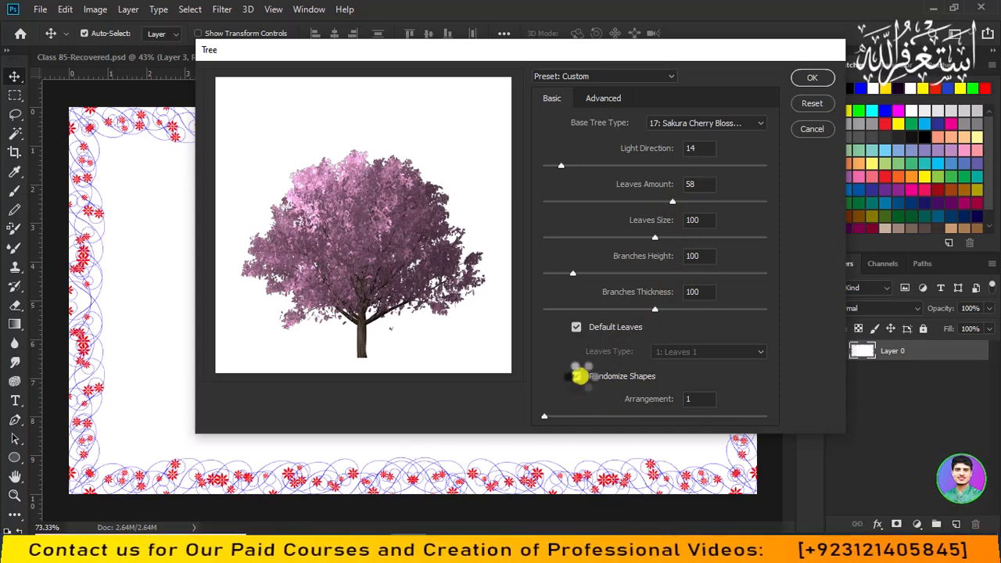
{"action": "left_click", "coordinate": [577, 376]}
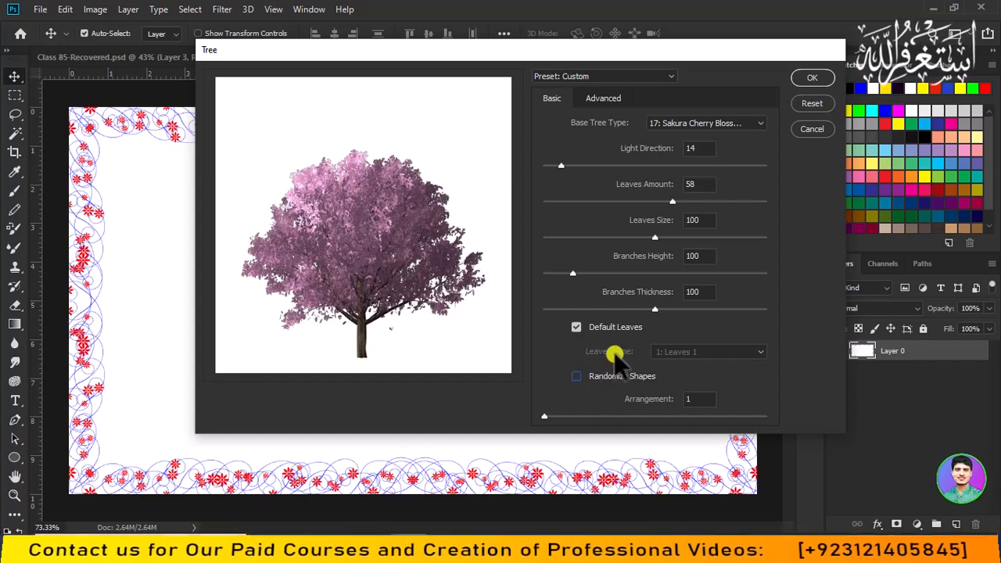
Enable a custom color for the tree's leaves and make it dark green (RGB 0, 128, 0).
{"action": "left_click", "coordinate": [602, 98]}
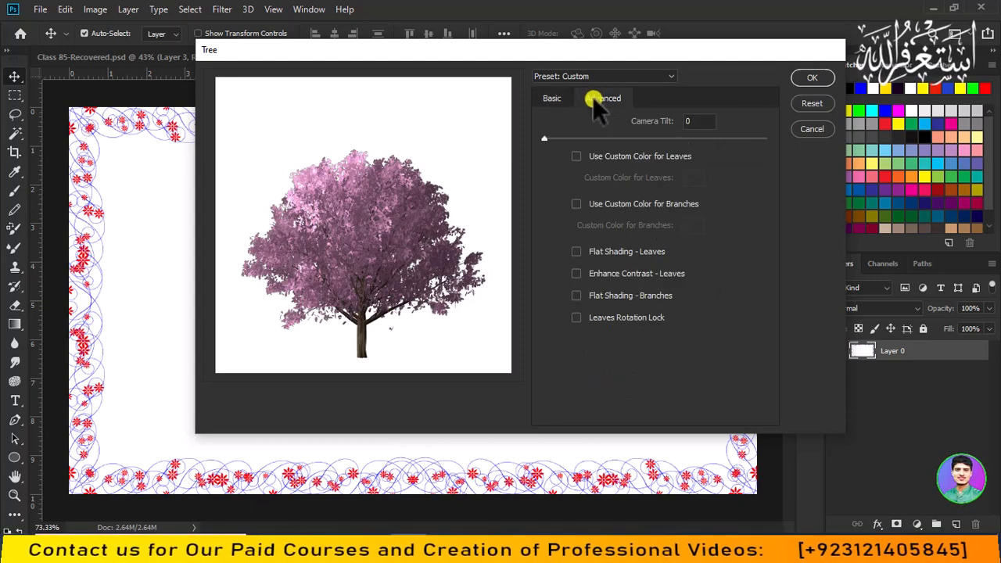
{"action": "left_click", "coordinate": [576, 158]}
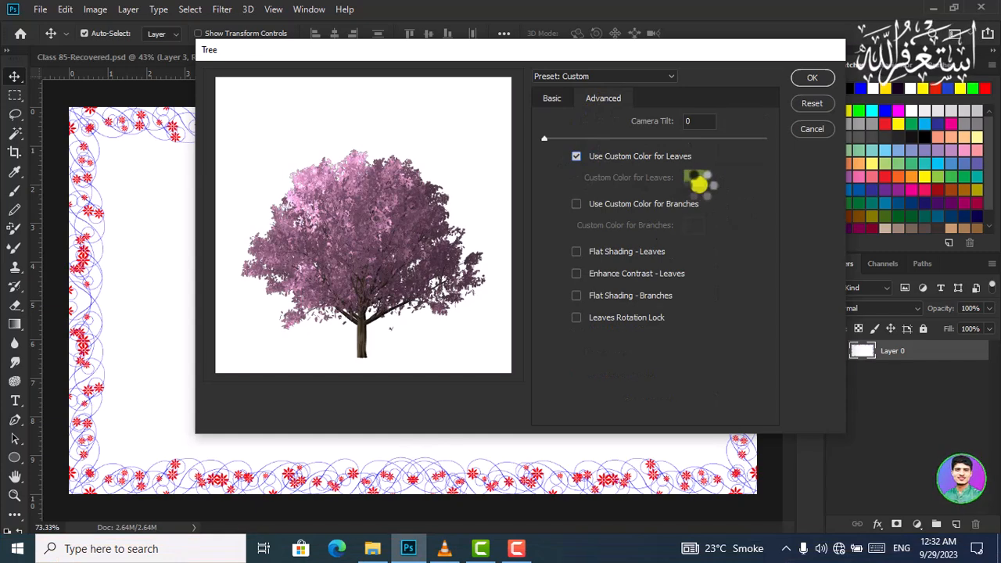
{"action": "left_click", "coordinate": [696, 179]}
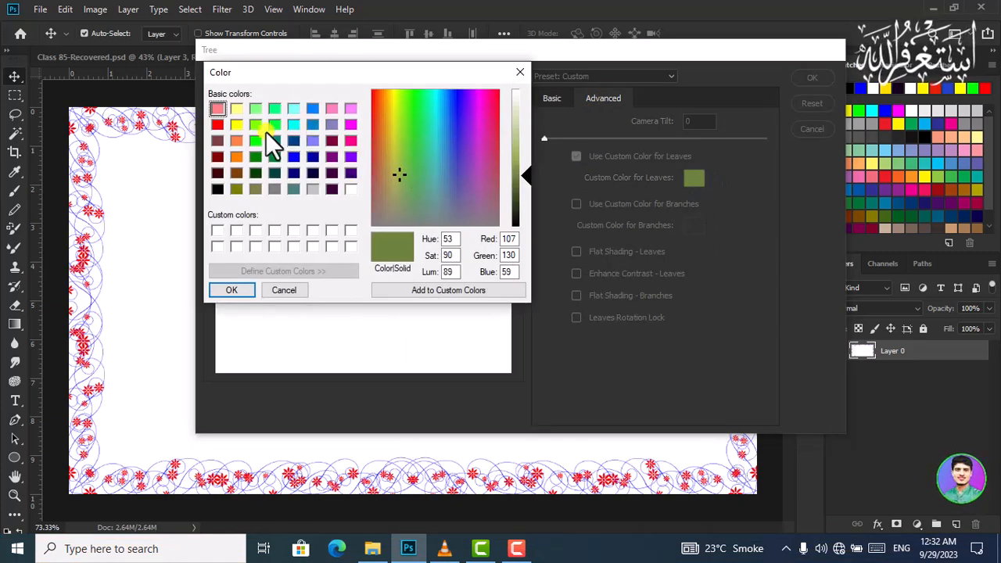
{"action": "left_click", "coordinate": [255, 140]}
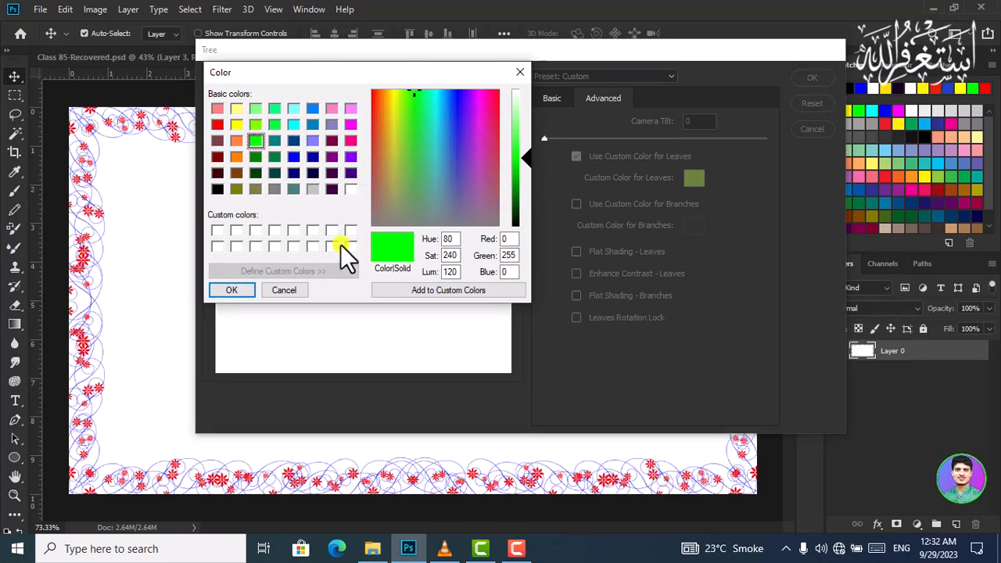
{"action": "left_click", "coordinate": [254, 157]}
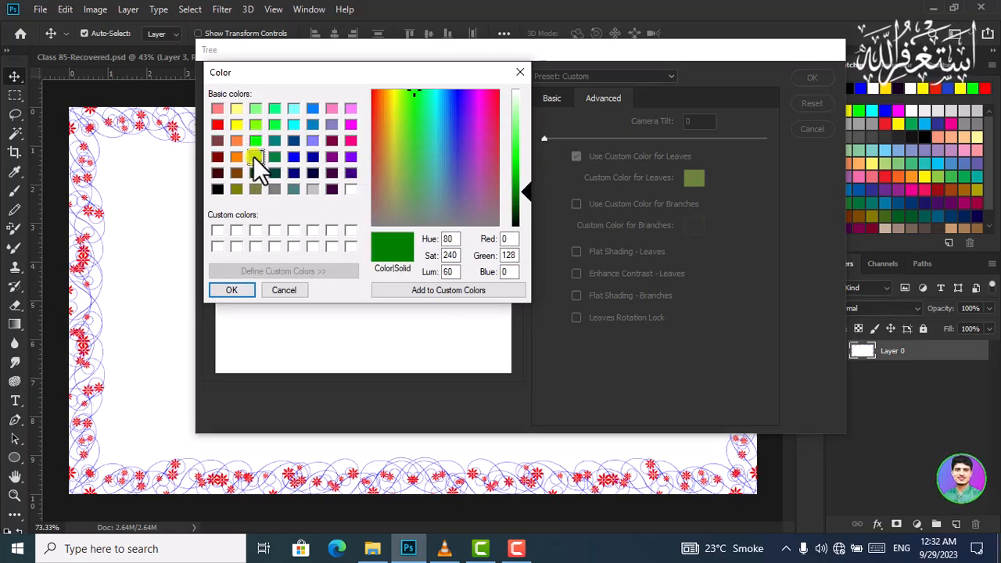
{"action": "left_click", "coordinate": [233, 291]}
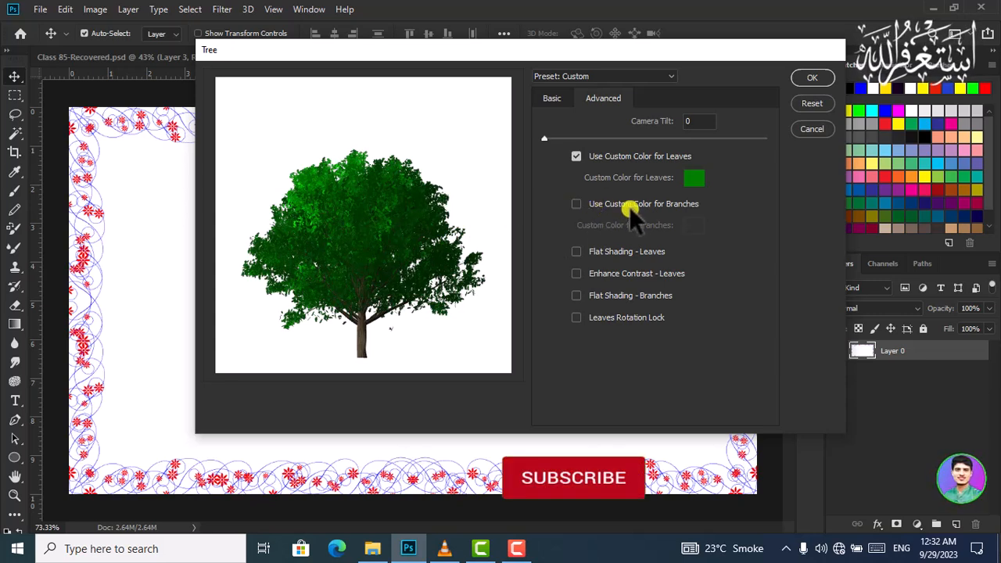
Give the branches a custom brown color (RGB 130, 89, 62) and render the tree onto the framed layer.
{"action": "left_click", "coordinate": [577, 204]}
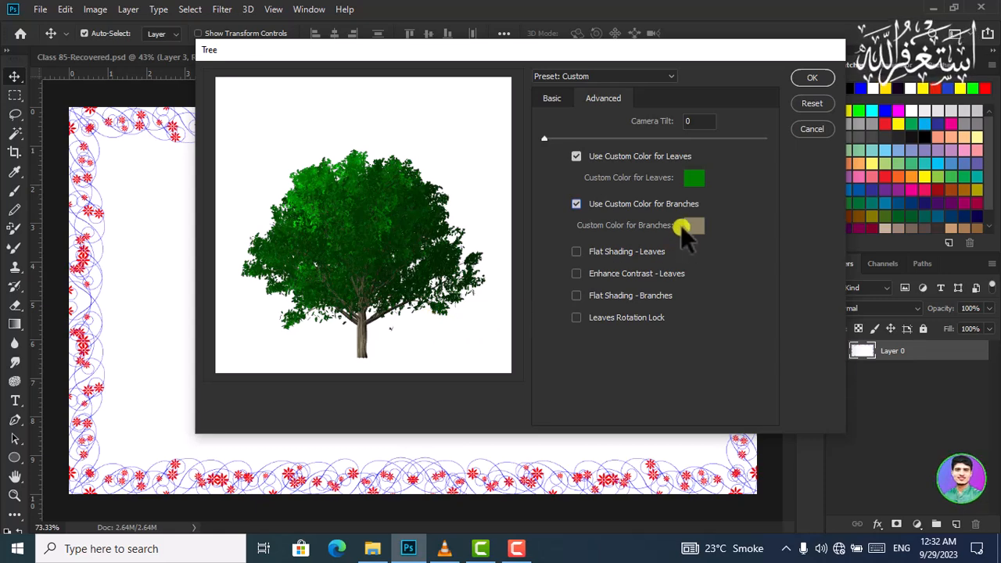
{"action": "left_click", "coordinate": [702, 229]}
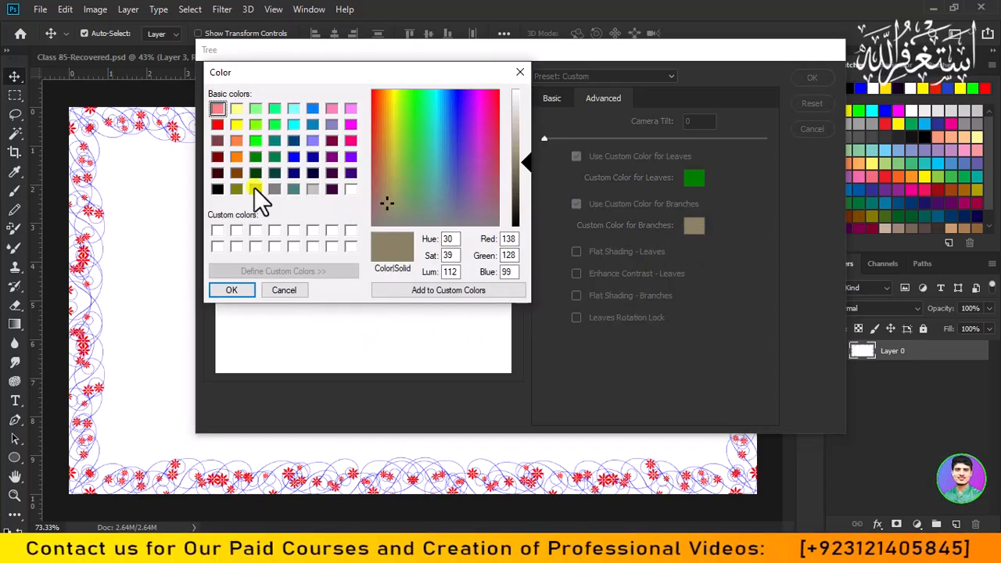
{"action": "left_click", "coordinate": [218, 142]}
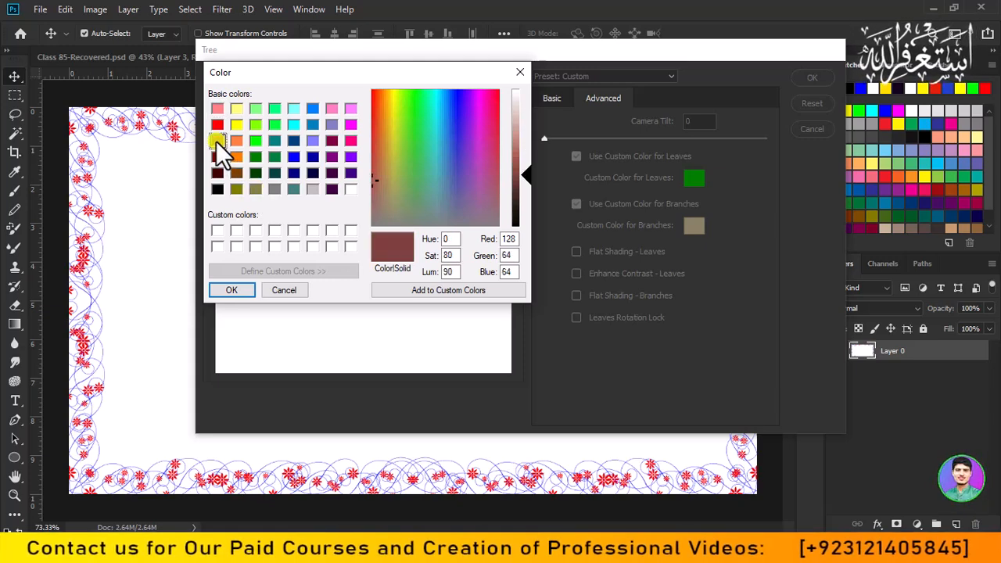
{"action": "left_click", "coordinate": [387, 191]}
{"action": "left_click", "coordinate": [385, 186]}
{"action": "left_click", "coordinate": [380, 179]}
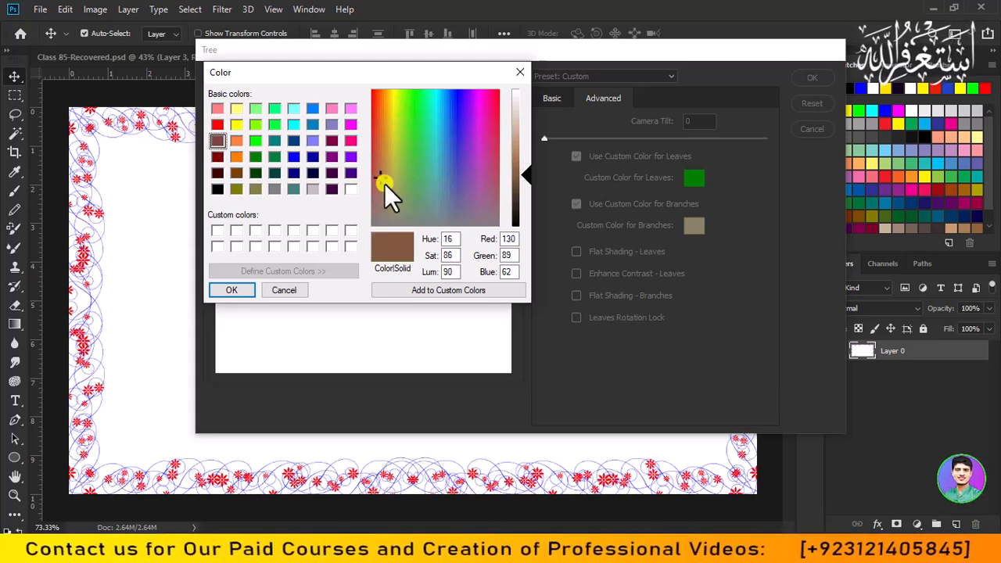
{"action": "left_click", "coordinate": [235, 290]}
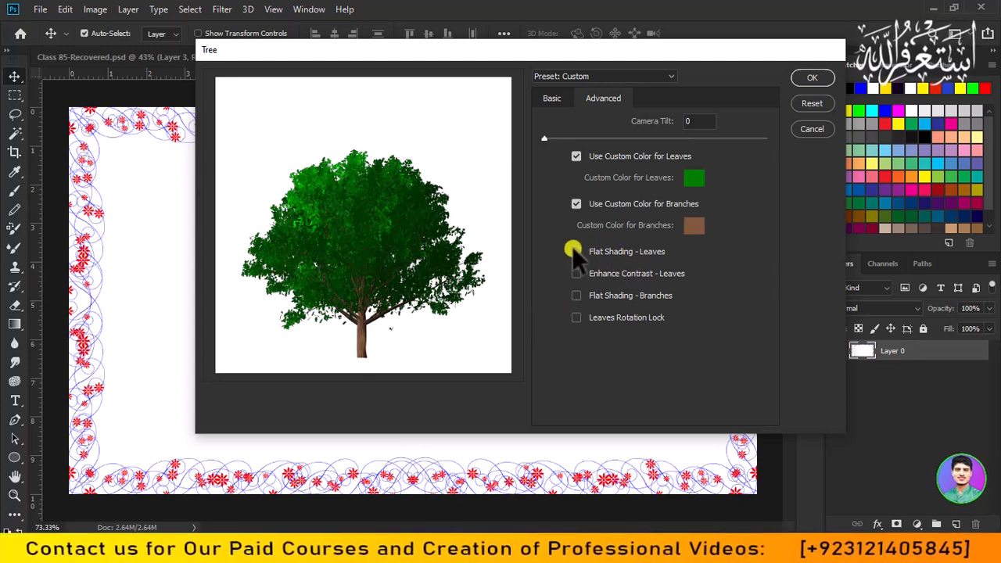
{"action": "left_click", "coordinate": [818, 77]}
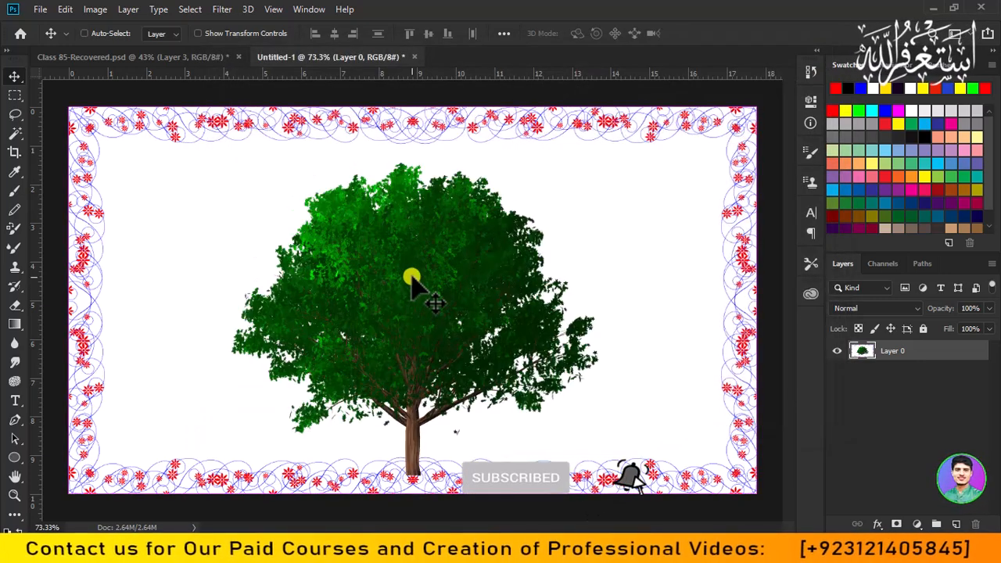
Try transforming and shifting the layer holding the tree and frame, and undo the move.
{"action": "key", "text": "ctrl+t"}
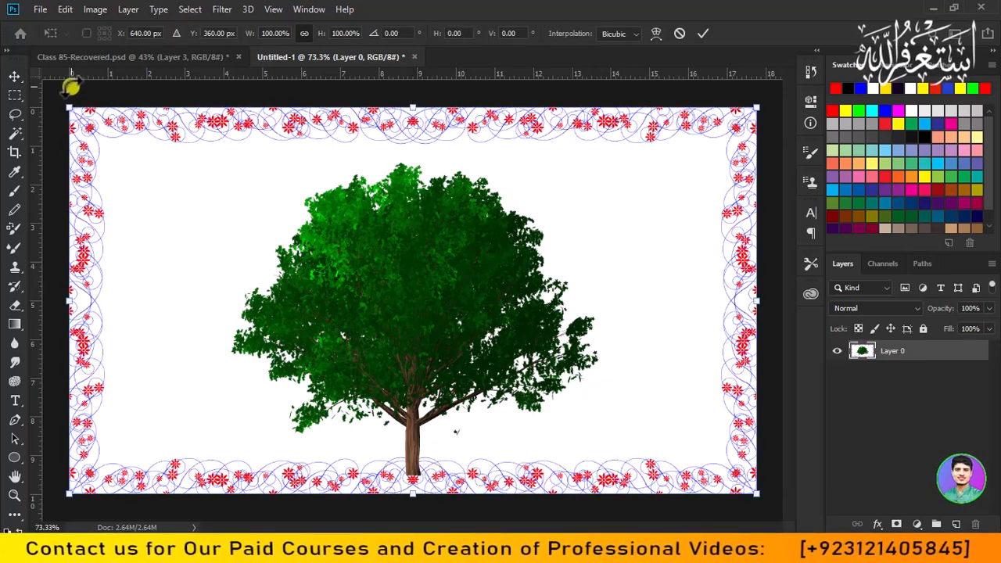
{"action": "left_click", "coordinate": [27, 79]}
{"action": "mouse_move", "coordinate": [469, 253]}
{"action": "left_mouse_down"}
{"action": "mouse_move", "coordinate": [407, 251]}
{"action": "mouse_move", "coordinate": [497, 251]}
{"action": "mouse_move", "coordinate": [455, 251]}
{"action": "left_mouse_up"}
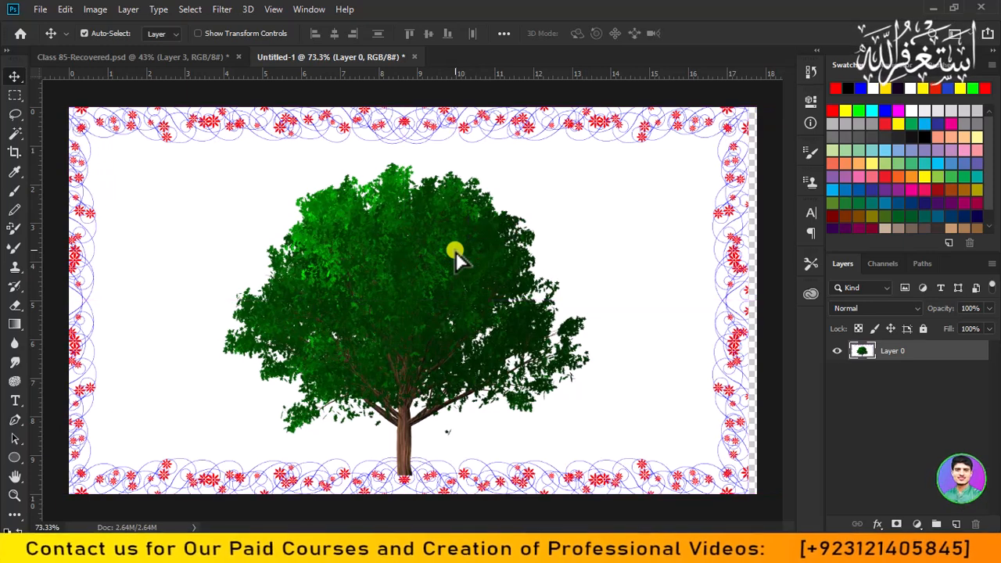
{"action": "key", "text": "ctrl+z"}
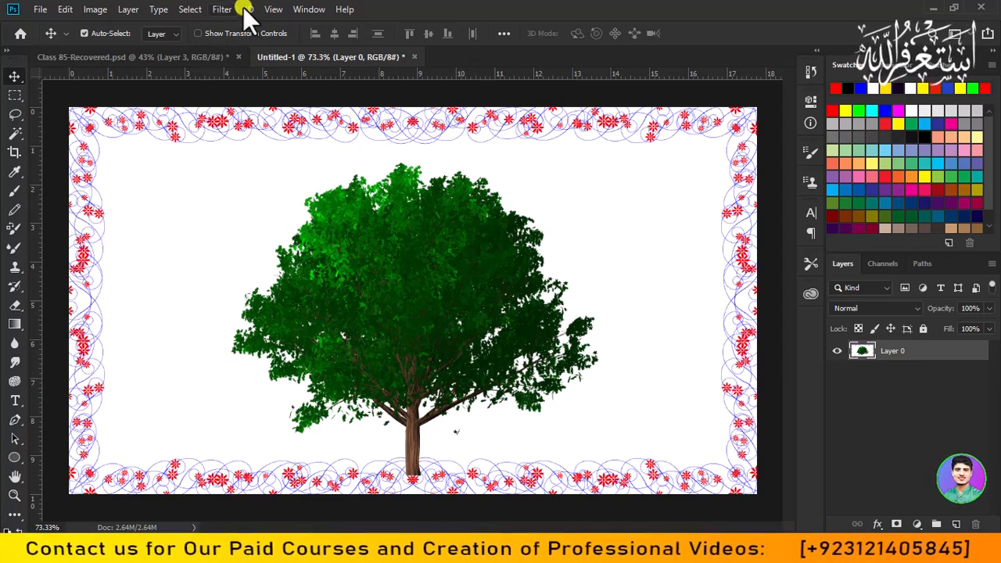
Try the Clouds render filter on the framed tree layer and undo it.
{"action": "left_click", "coordinate": [222, 9]}
{"action": "mouse_move", "coordinate": [251, 234]}
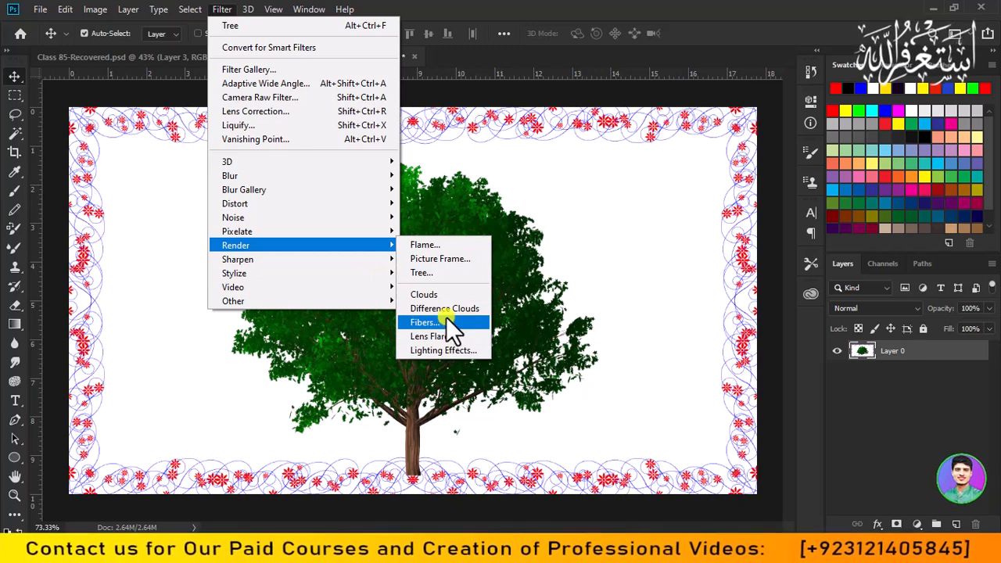
{"action": "left_click", "coordinate": [446, 297]}
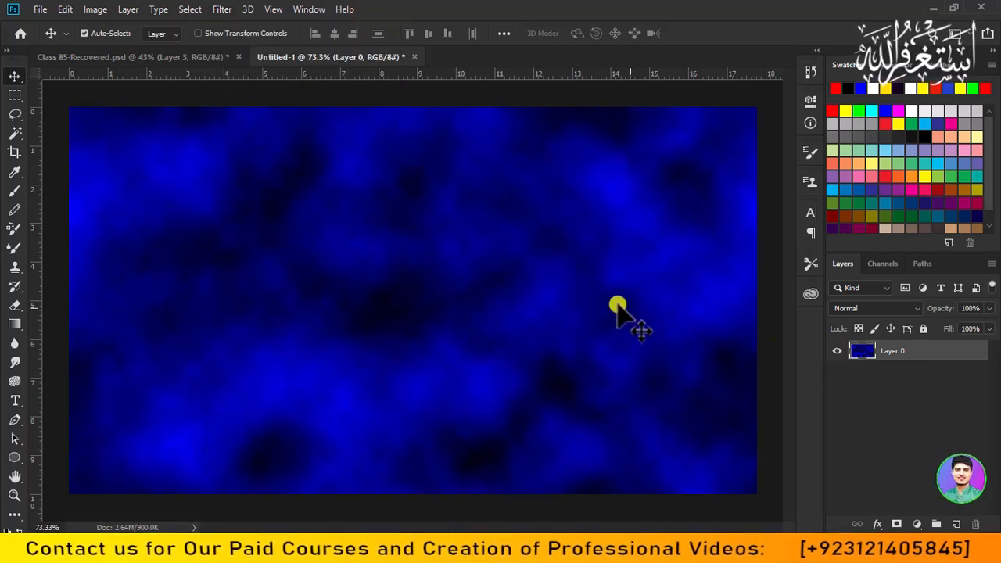
{"action": "key", "text": "ctrl"}
{"action": "key", "text": "ctrl+z"}
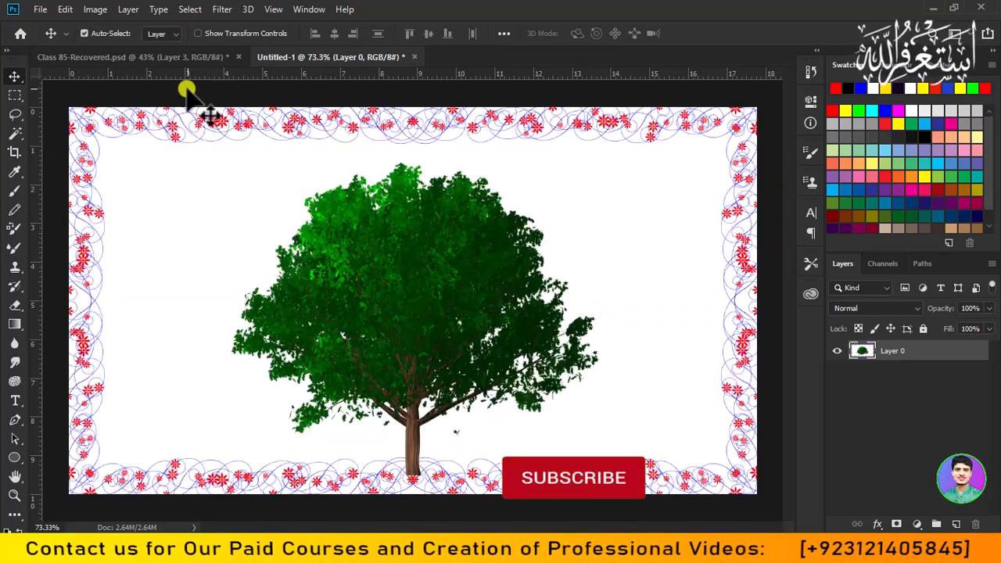
Try the Difference Clouds render filter on the framed tree layer and undo it.
{"action": "left_click", "coordinate": [231, 11]}
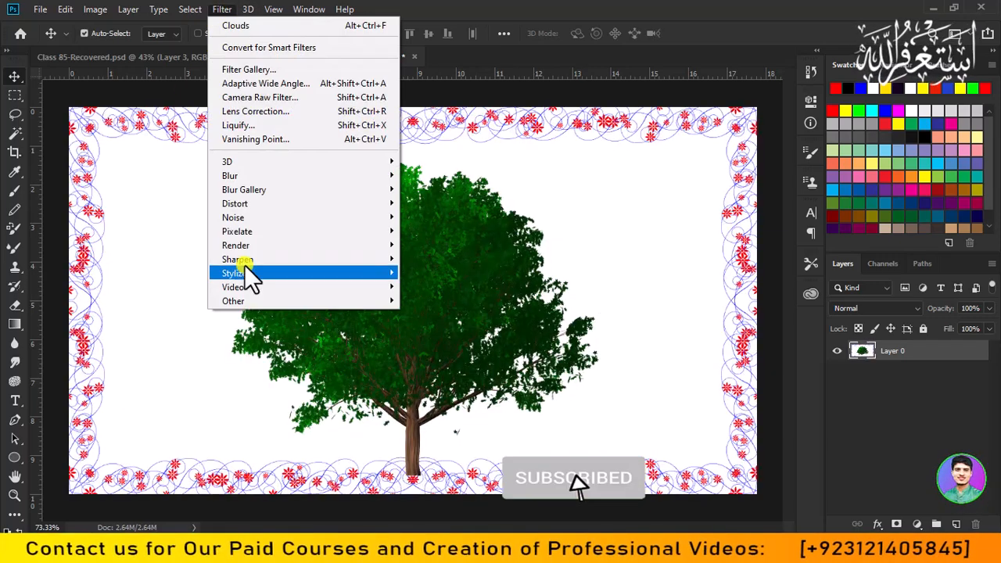
{"action": "mouse_move", "coordinate": [247, 245]}
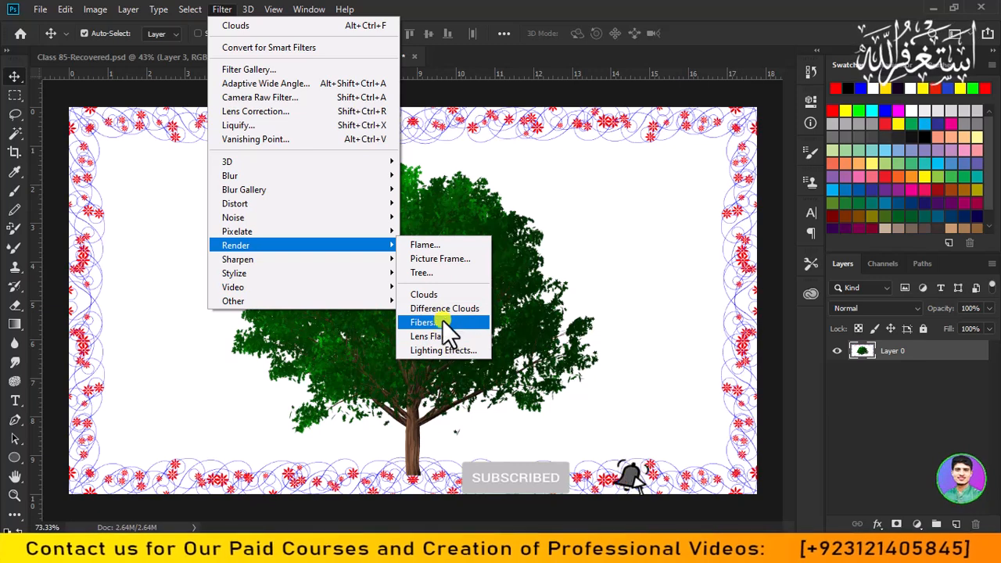
{"action": "left_click", "coordinate": [443, 309]}
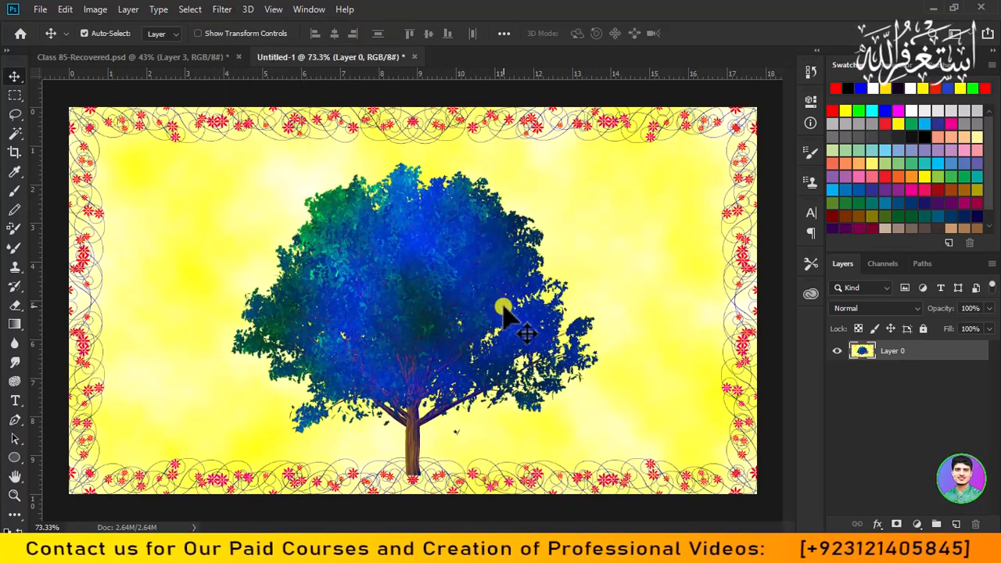
{"action": "key", "text": "ctrl+z"}
Add a lens flare at 24% brightness on the upper right part of the tree's crown.
{"action": "left_click", "coordinate": [221, 9]}
{"action": "mouse_move", "coordinate": [270, 245]}
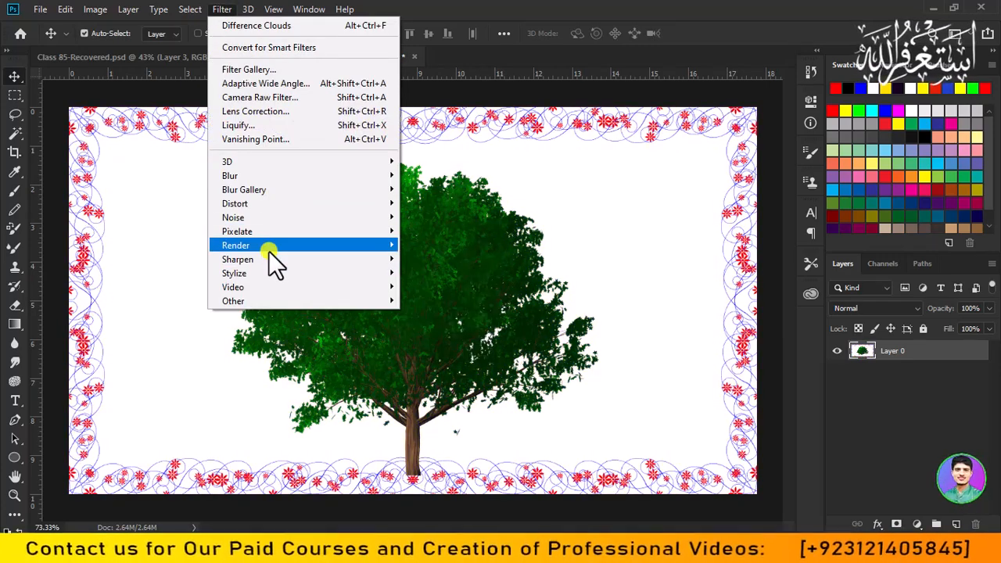
{"action": "left_click", "coordinate": [436, 336]}
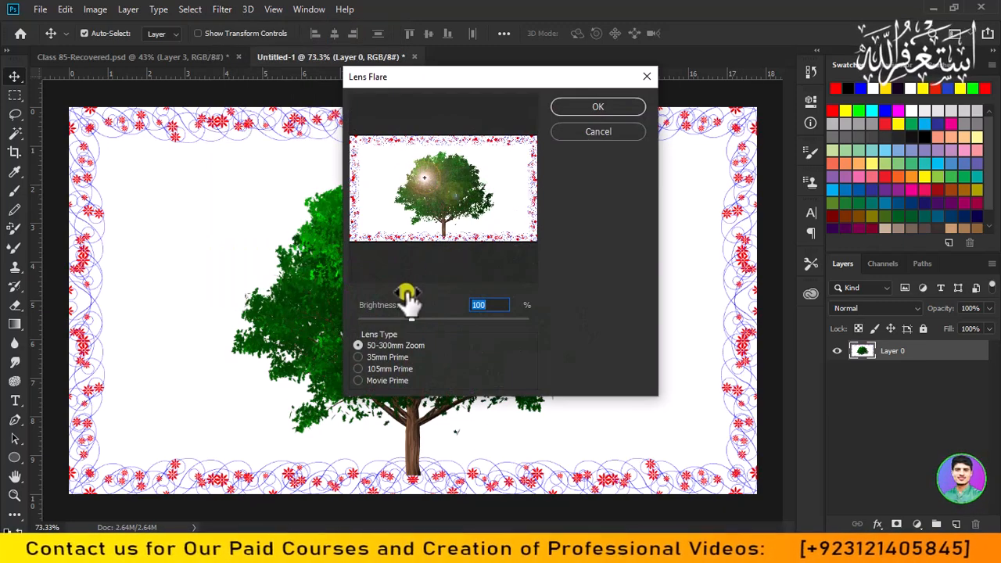
{"action": "left_click_drag", "start_coordinate": [411, 320], "coordinate": [383, 321]}
{"action": "left_click_drag", "start_coordinate": [420, 181], "coordinate": [469, 177]}
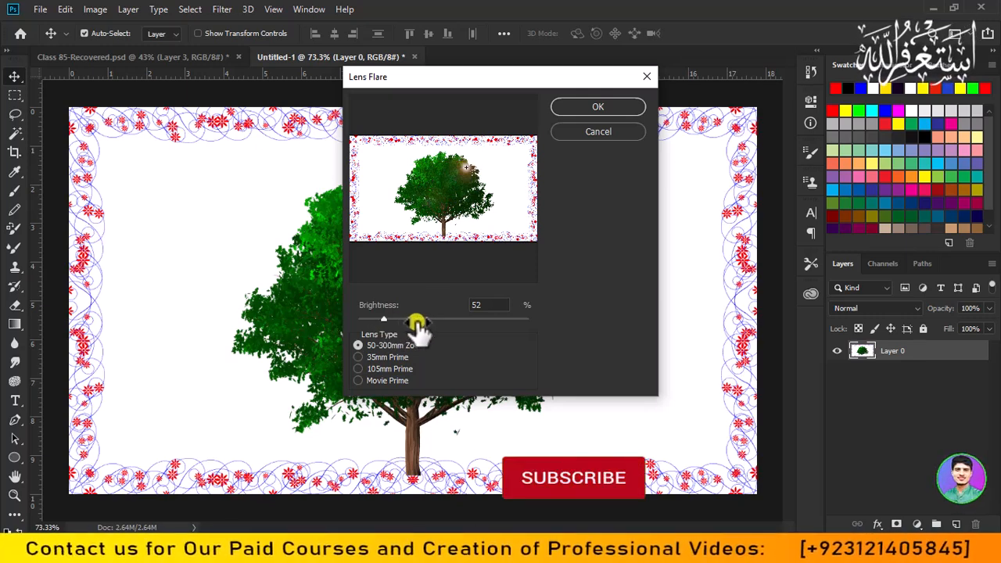
{"action": "left_click_drag", "start_coordinate": [396, 320], "coordinate": [368, 324]}
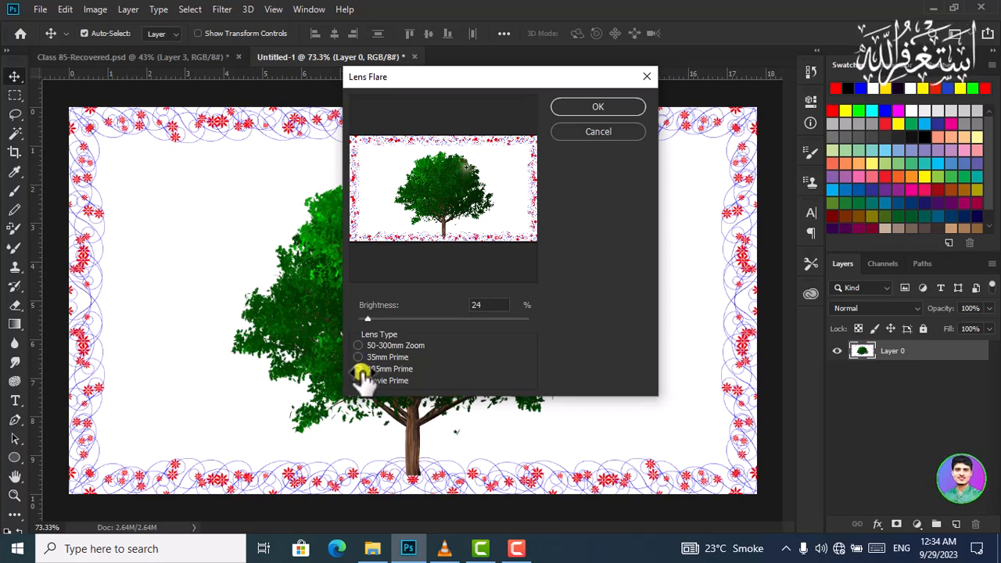
{"action": "left_click", "coordinate": [601, 107]}
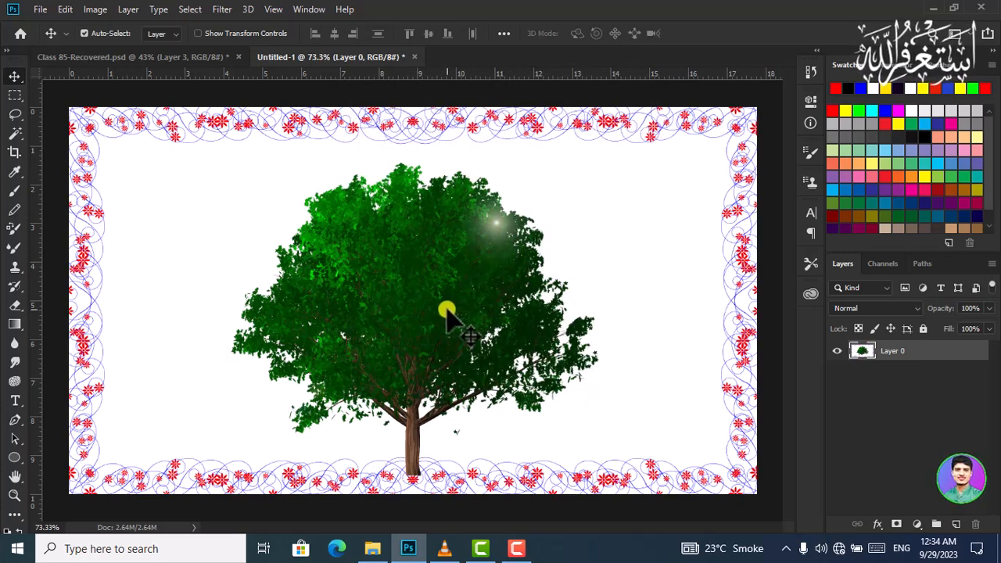
Start the Lighting Effects render filter on the framed tree layer.
{"action": "left_click", "coordinate": [223, 8]}
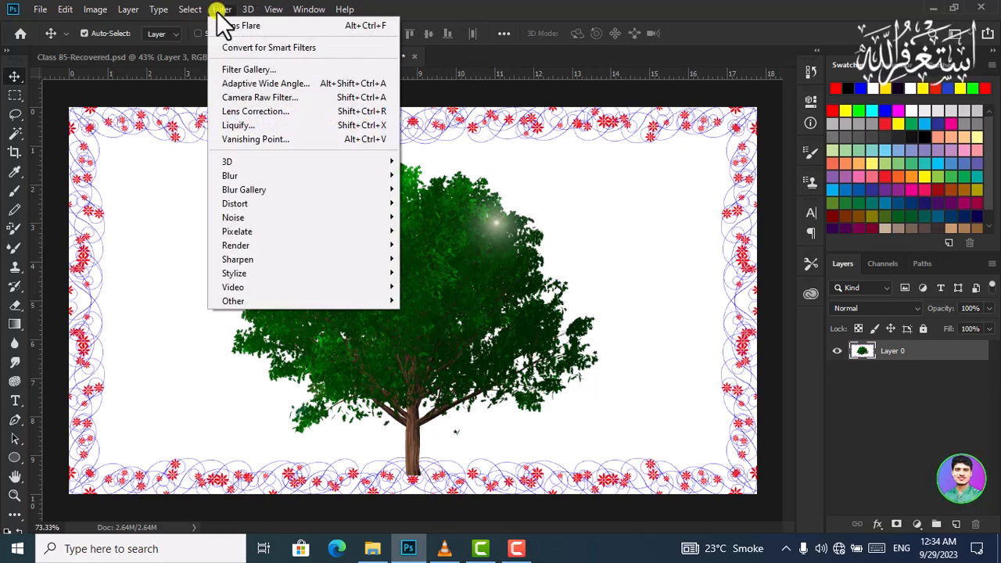
{"action": "mouse_move", "coordinate": [243, 245]}
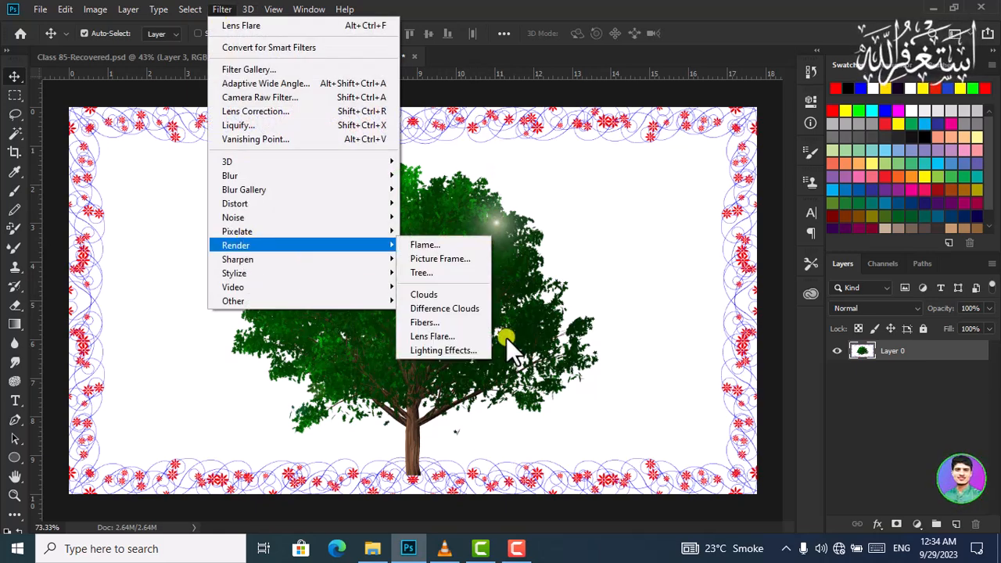
{"action": "left_click", "coordinate": [468, 347]}
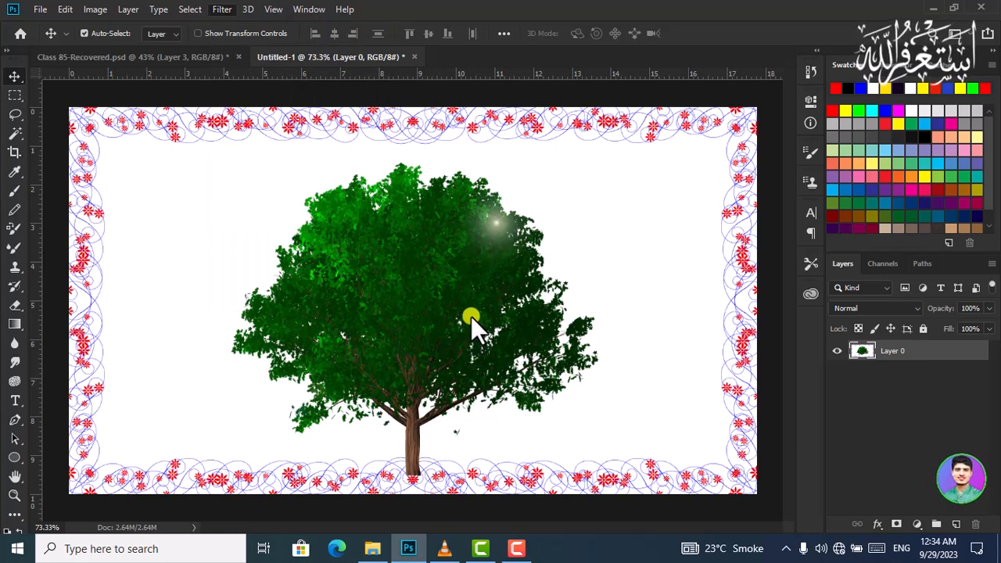